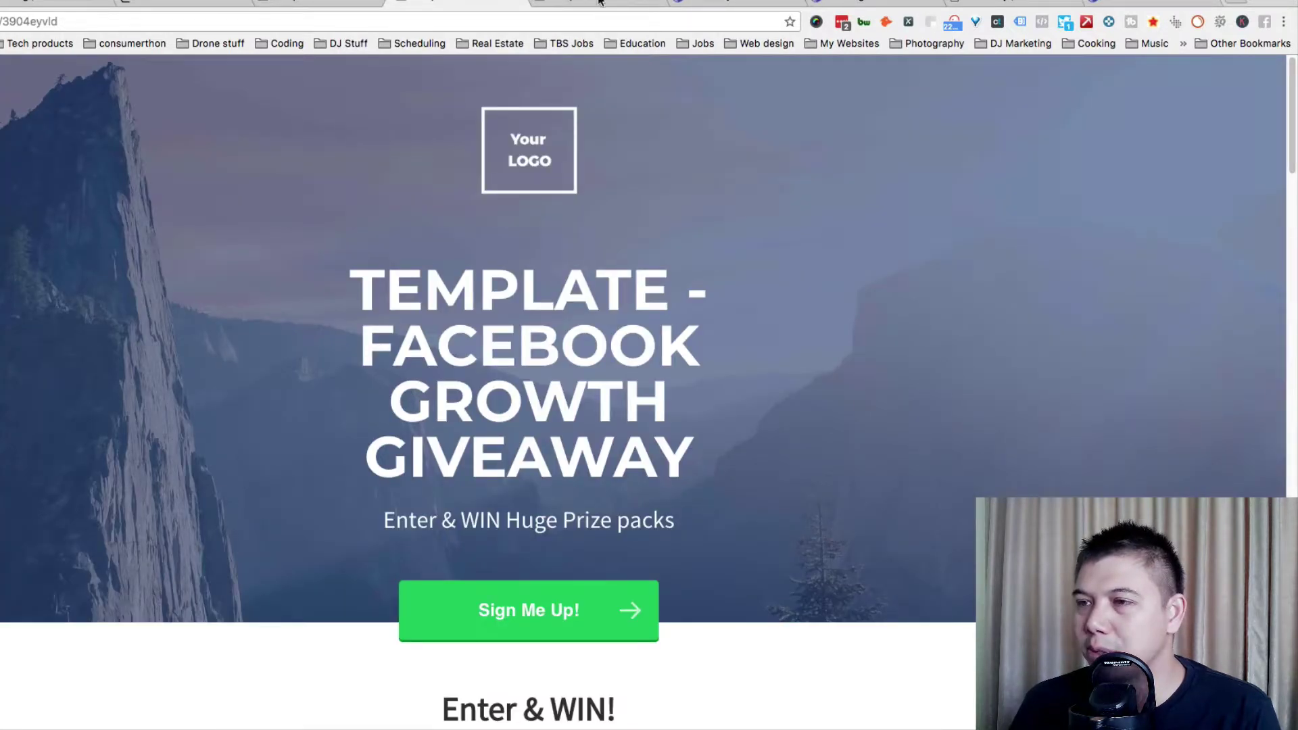
# Step: View the Product/Course Launch giveaway template and highlight the embedded forms feature of the Pro plan on the pricing page
pyautogui.click(599, 2)
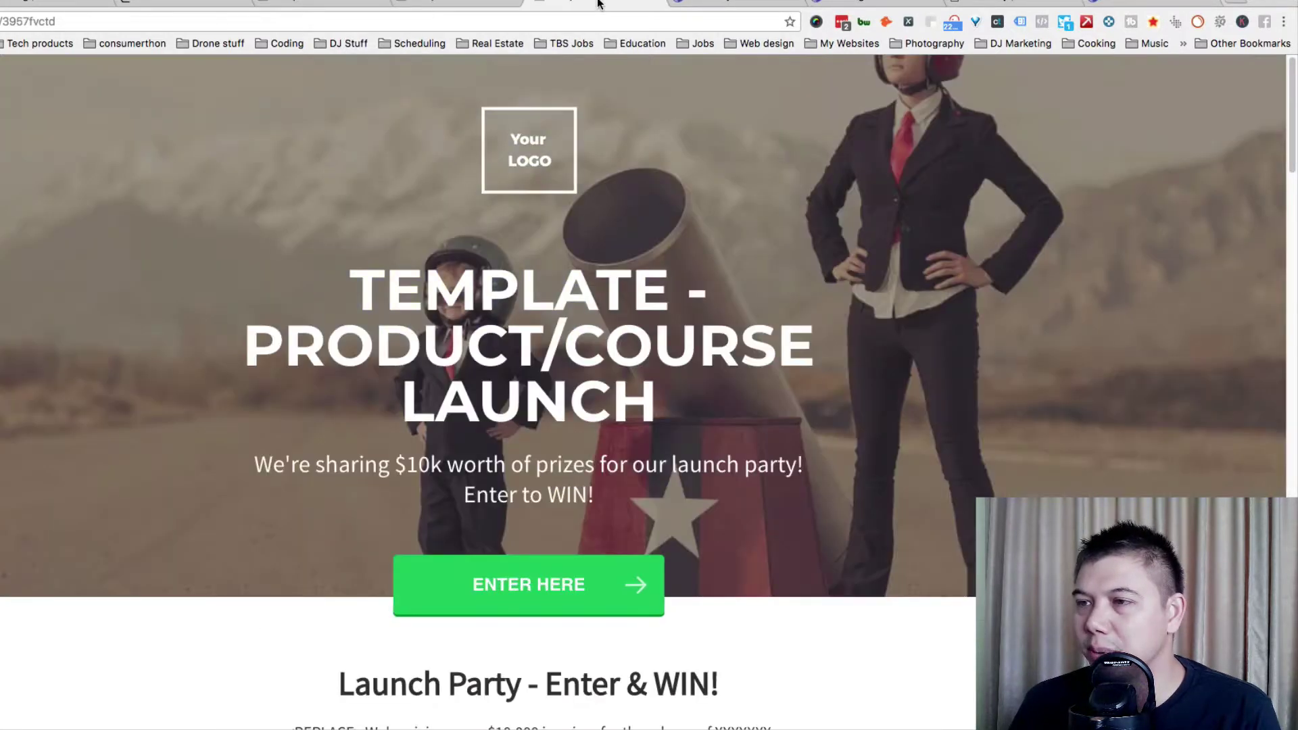
pyautogui.click(191, 2)
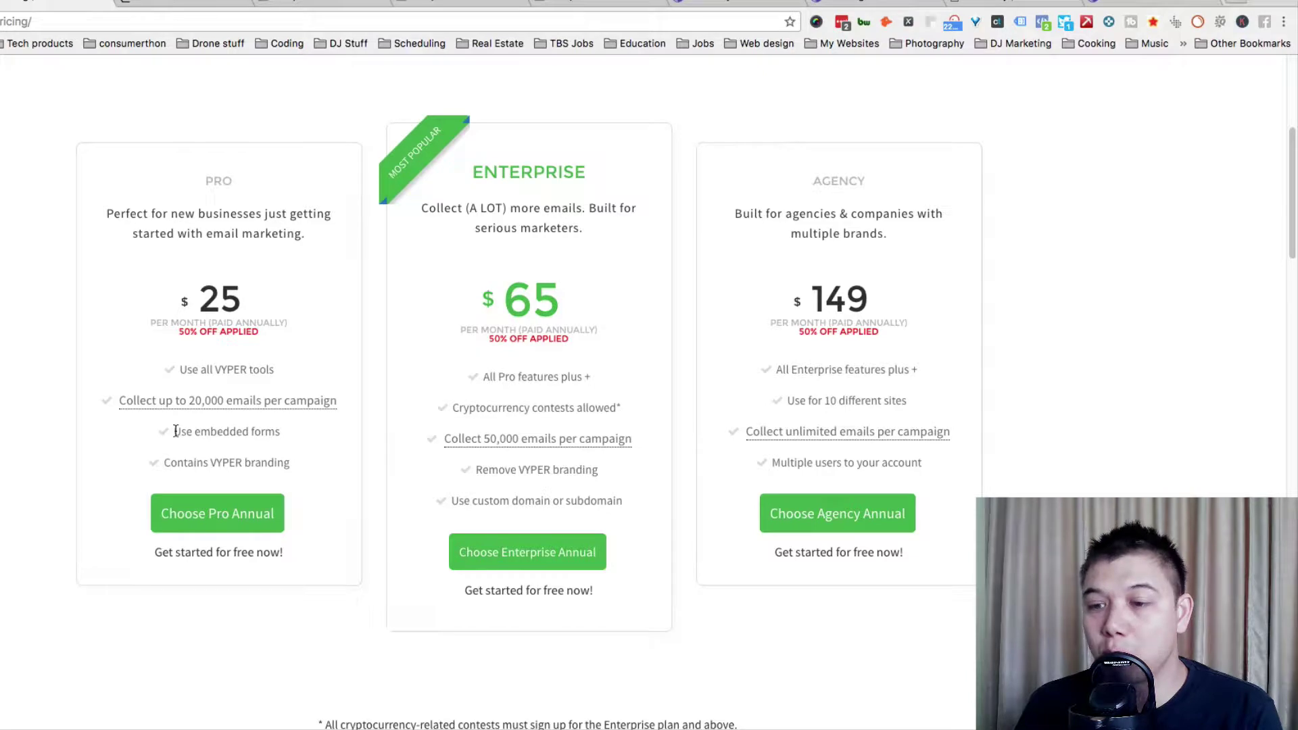
pyautogui.moveTo(175, 431); pyautogui.dragTo(274, 435)
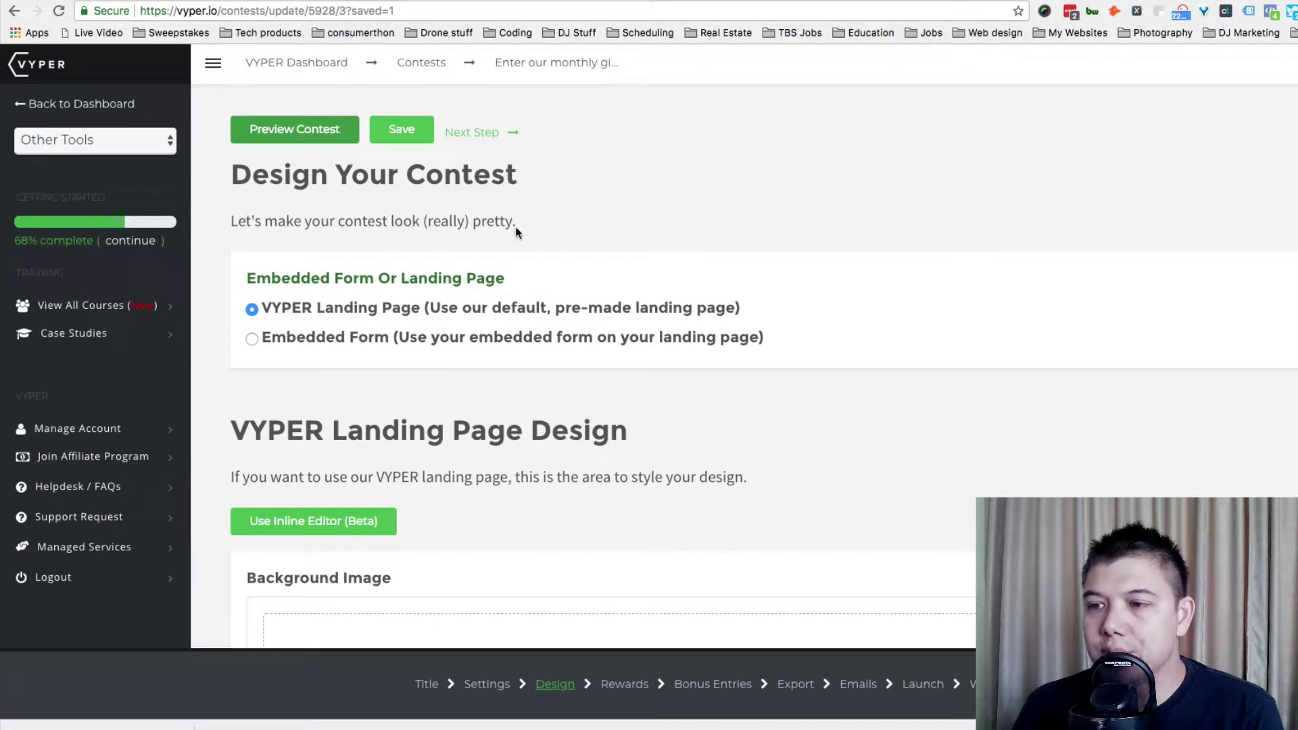
# Step: From the monthly giveaway landing page, load contest 1870 by replacing the contest ID in the page address
pyautogui.click(487, 2)
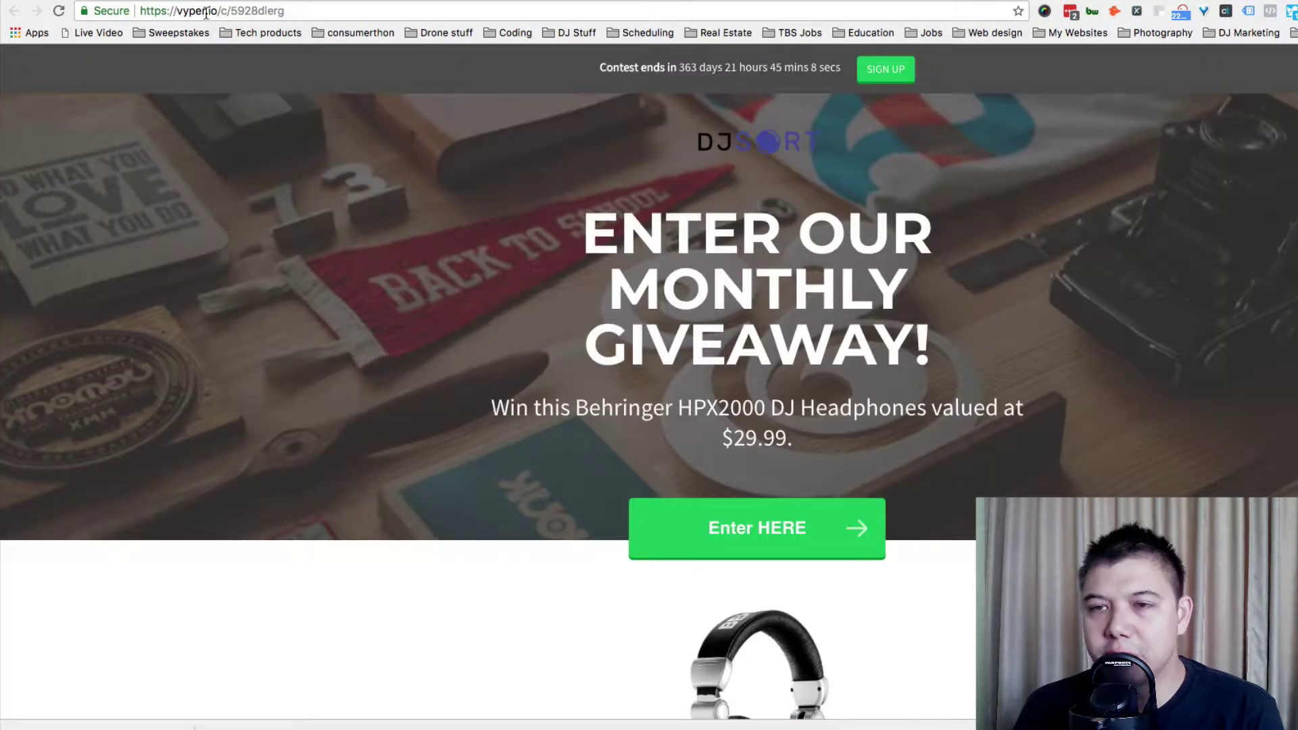
pyautogui.click(231, 10)
pyautogui.moveTo(231, 10); pyautogui.dragTo(351, 7)
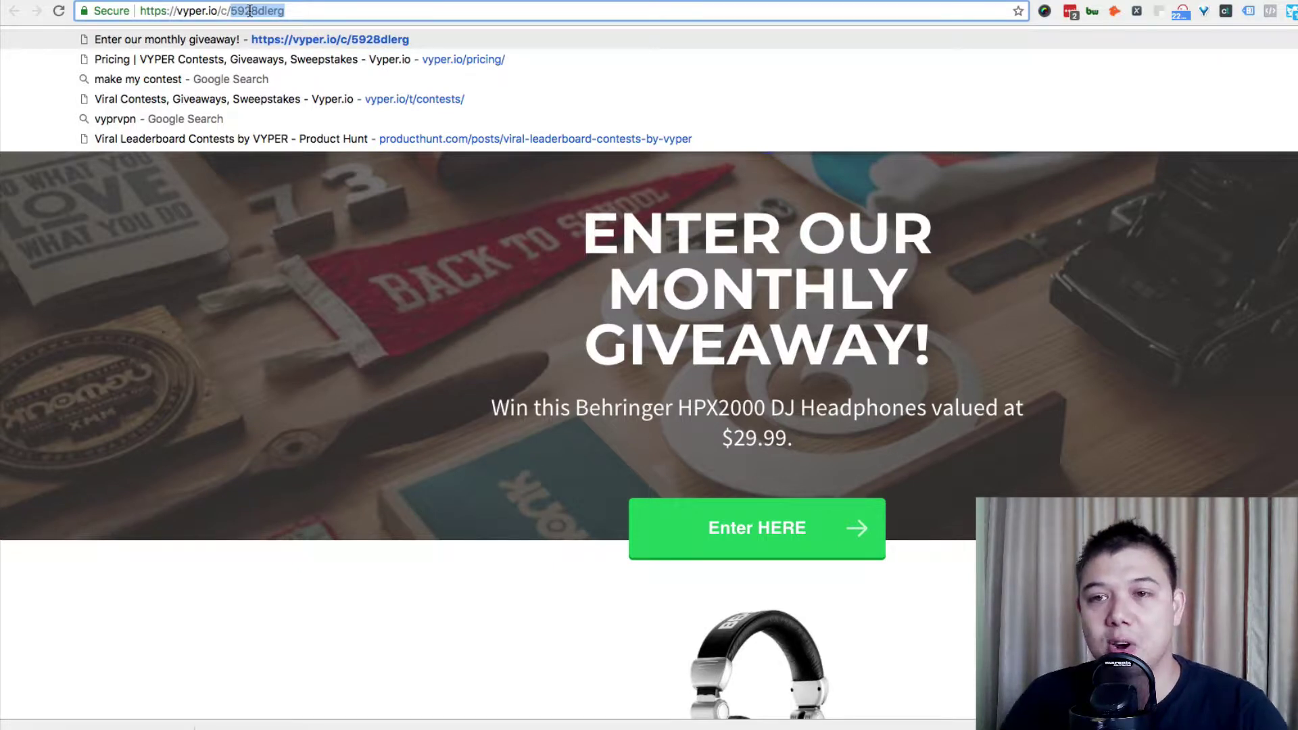
pyautogui.write('1870')
pyautogui.press('Return')
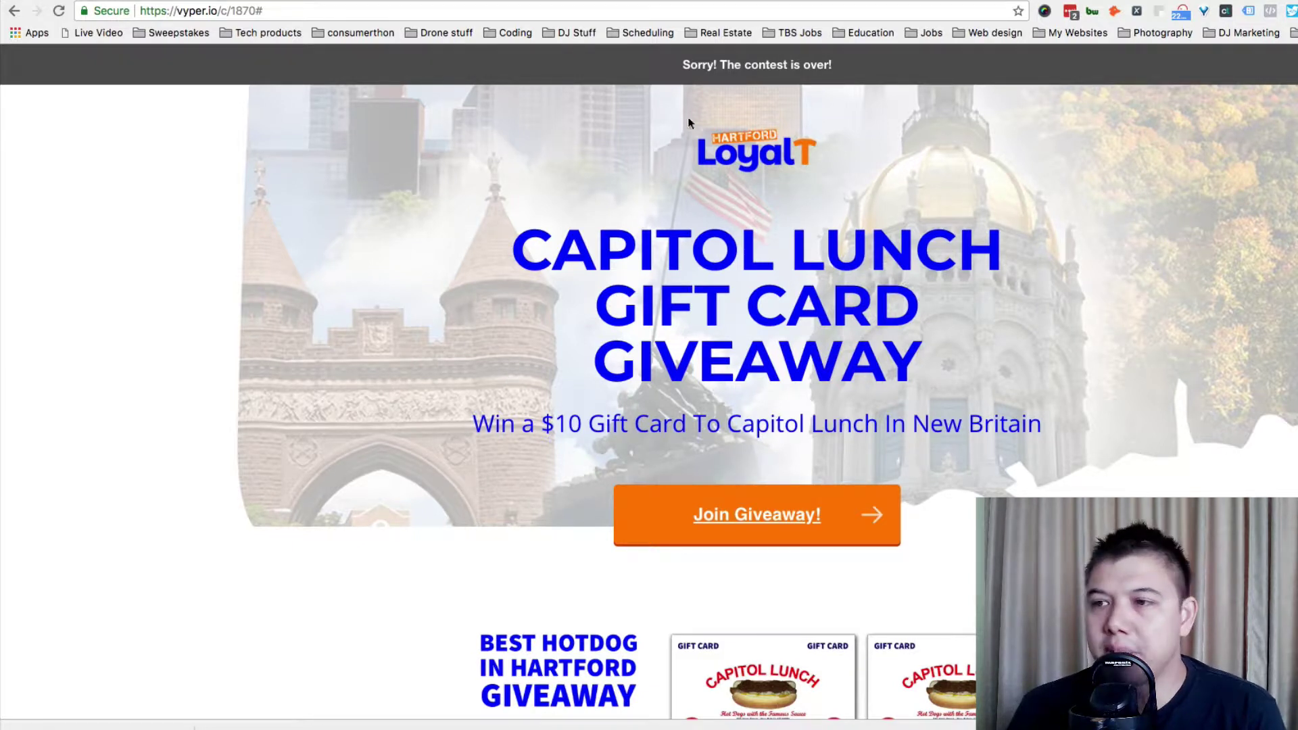
# Step: Highlight the contest status notice on the Capitol Lunch giveaway page and try to join the giveaway
pyautogui.moveTo(683, 65); pyautogui.dragTo(855, 66)
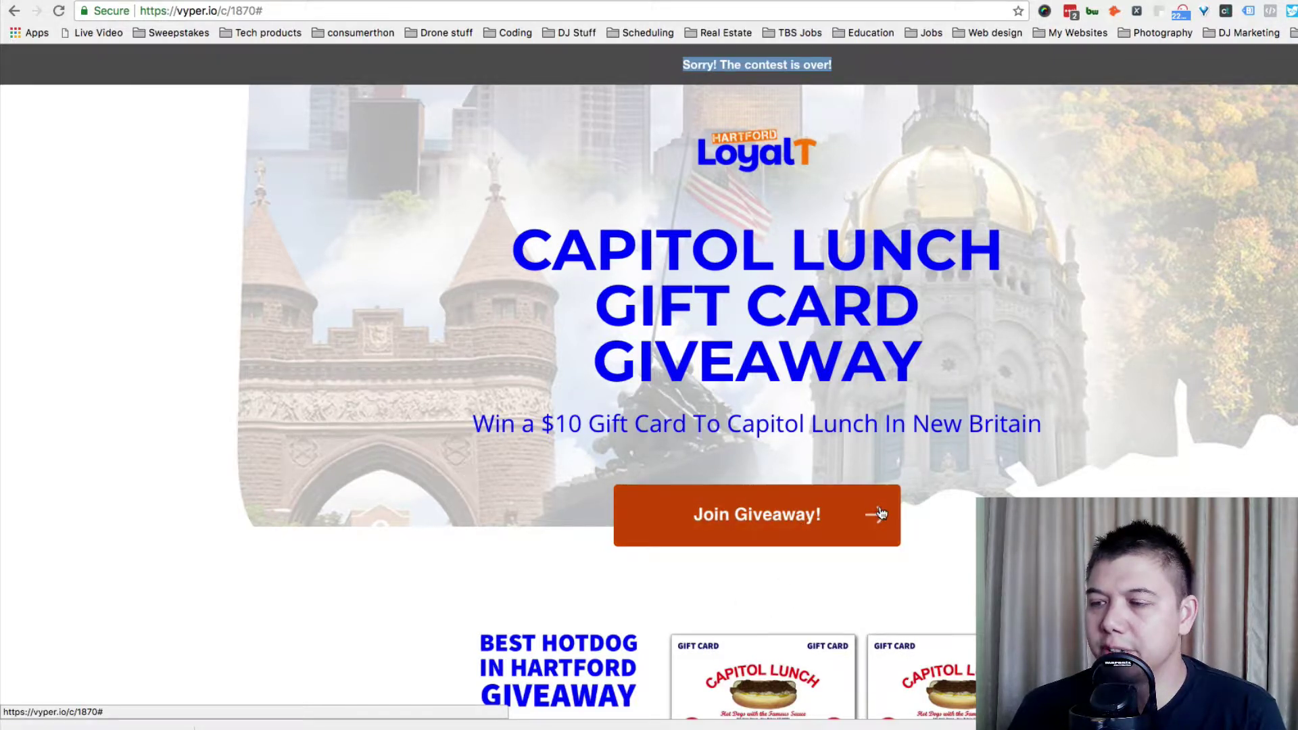
pyautogui.click(792, 543)
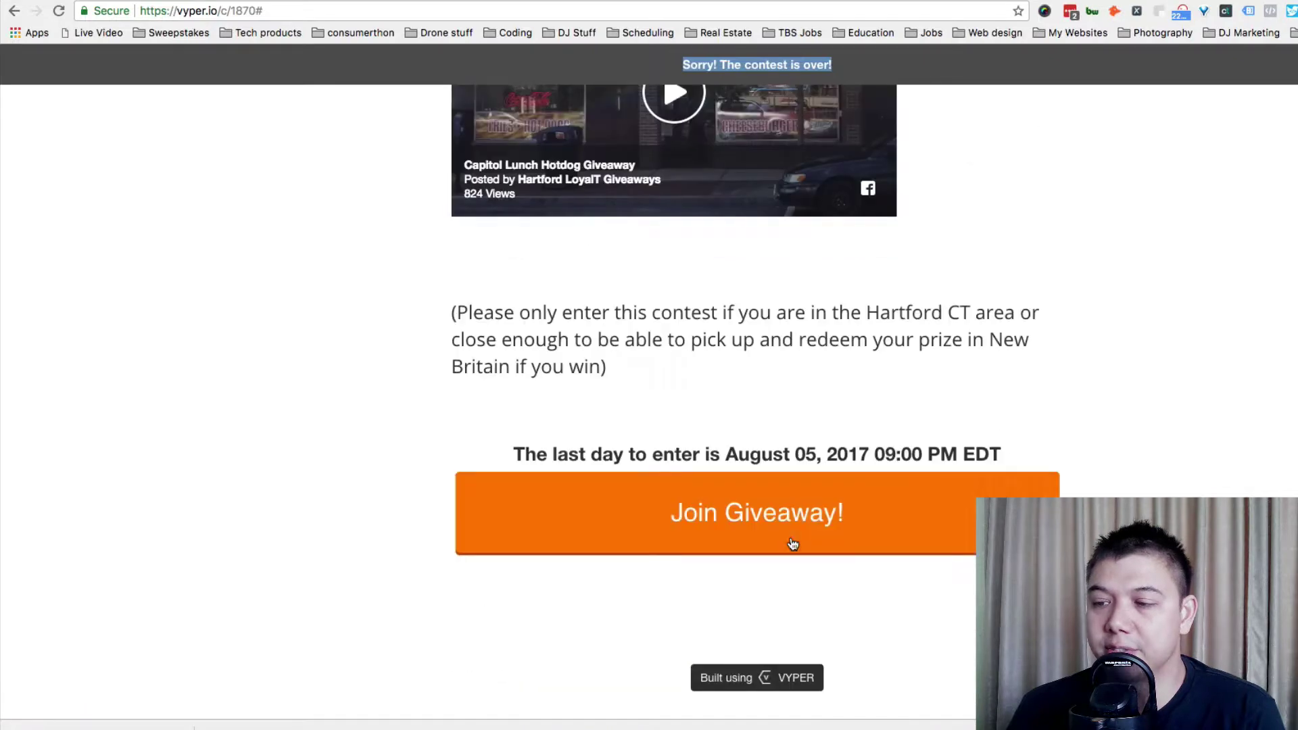
pyautogui.click(776, 521)
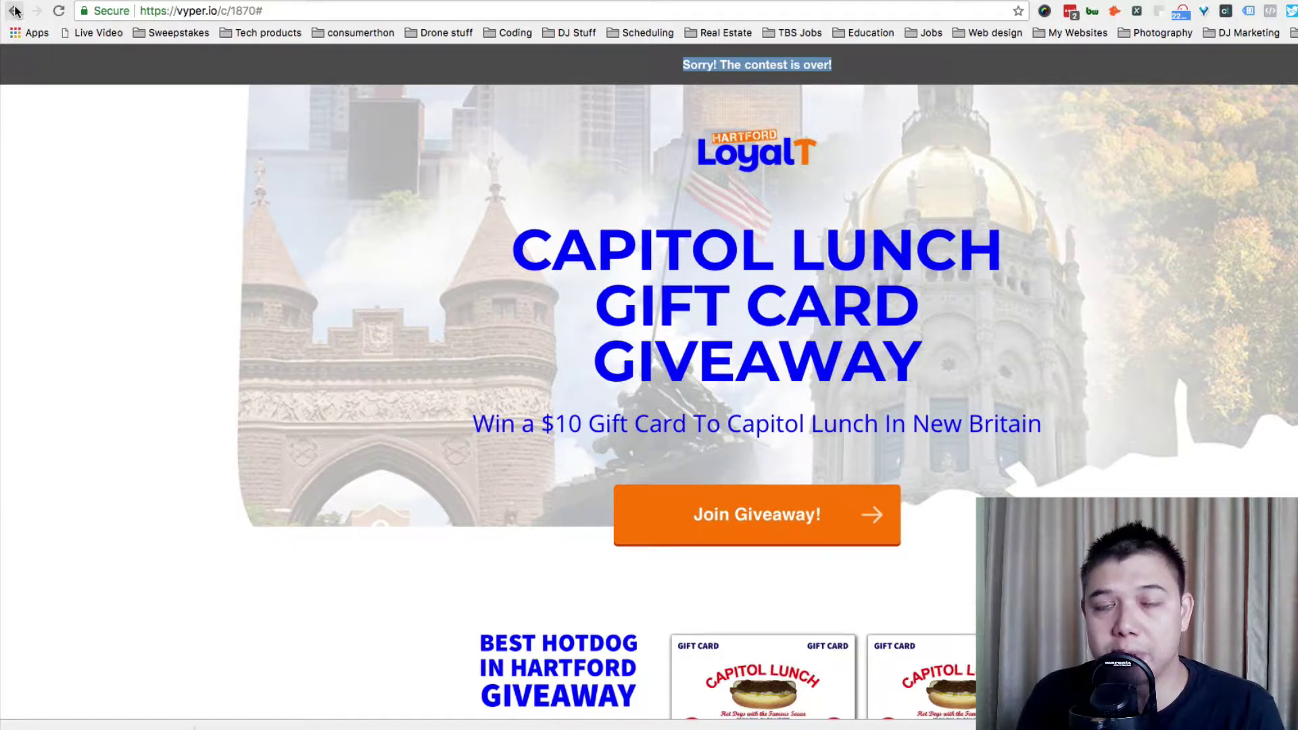
# Step: Return to the Google results for site:vyper.io/c/ and restrict them to a recent time period
pyautogui.click(14, 11)
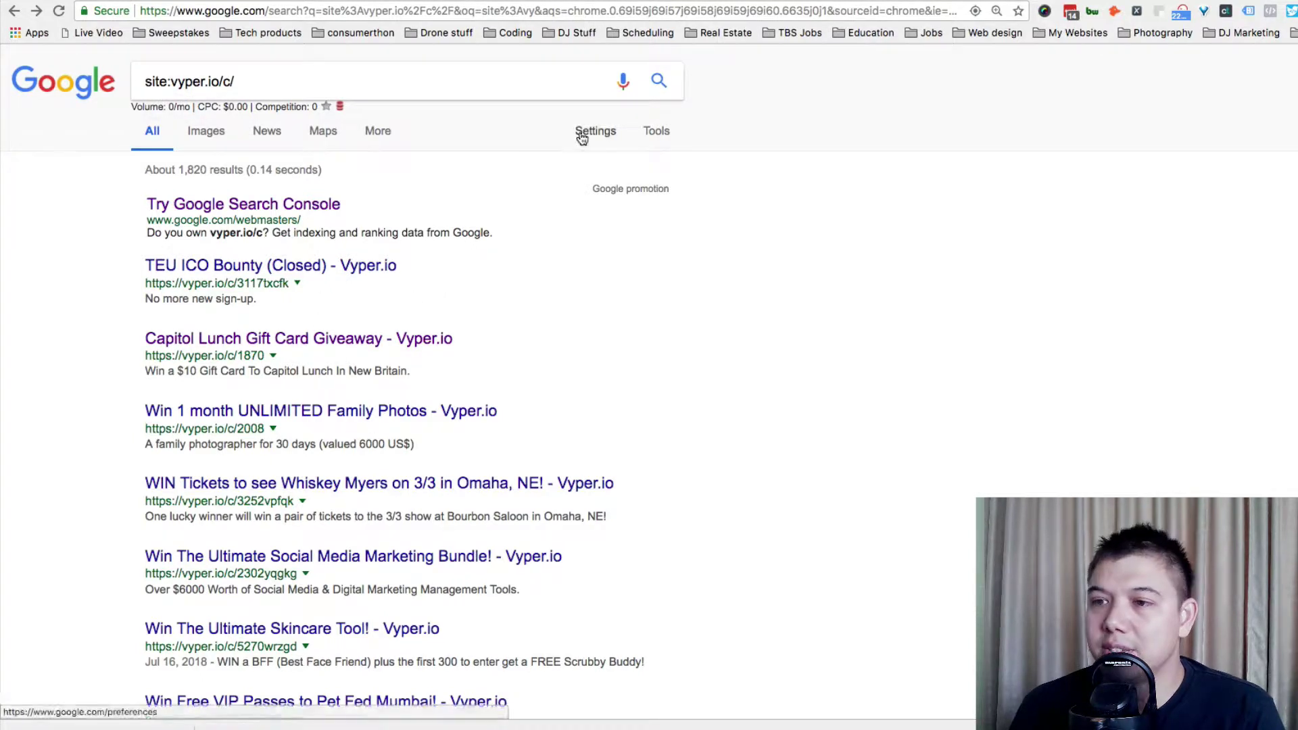
pyautogui.click(655, 131)
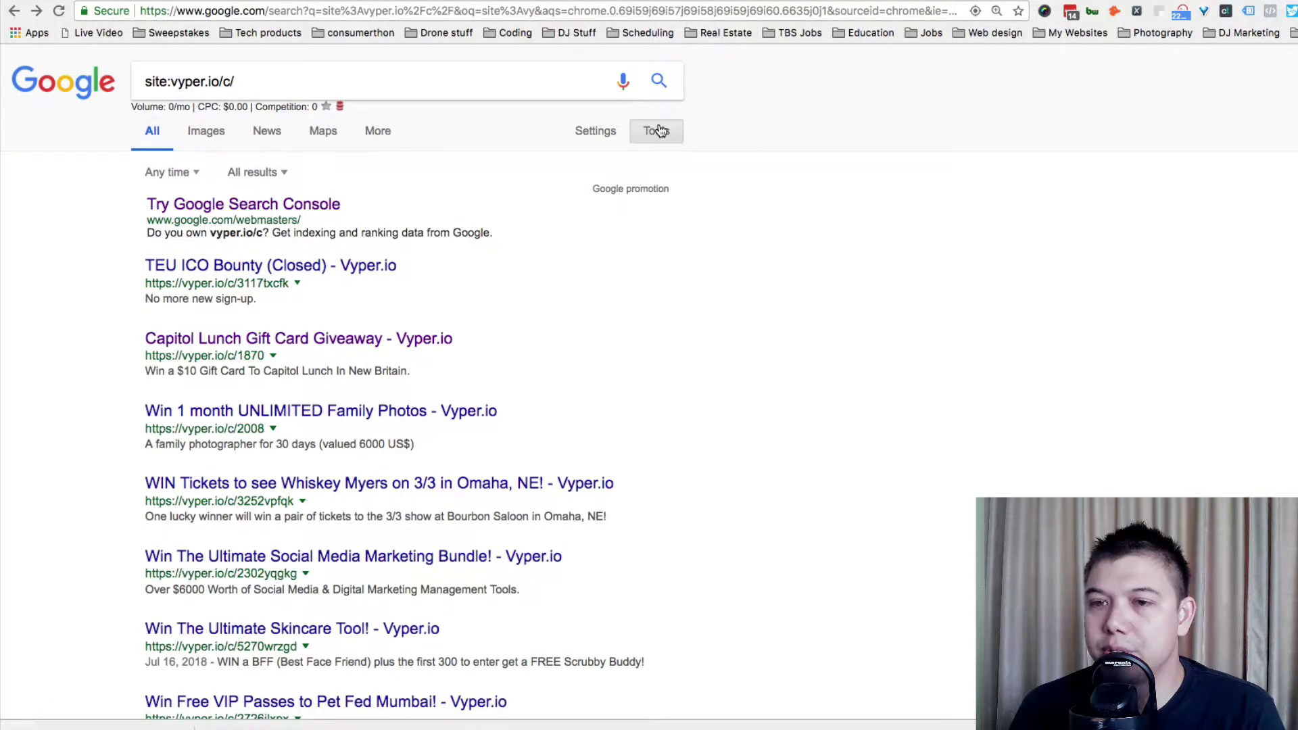
pyautogui.click(180, 173)
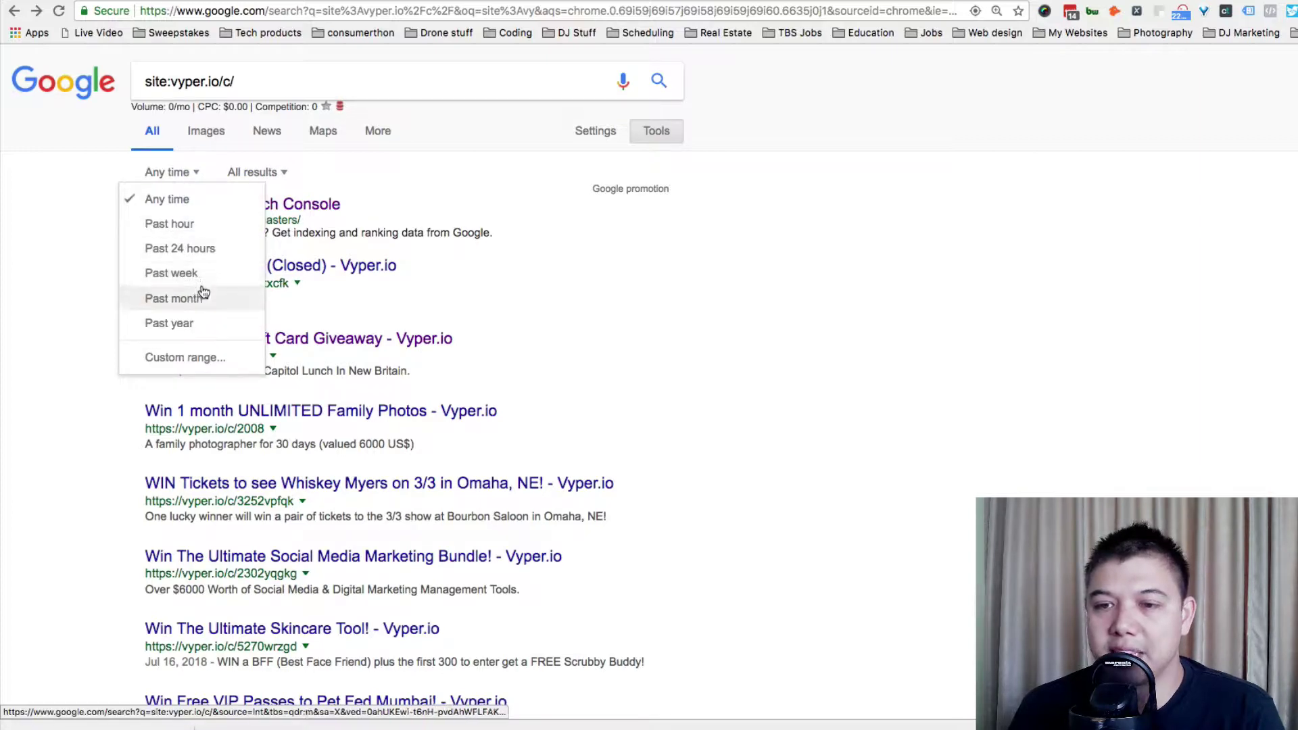
pyautogui.click(204, 283)
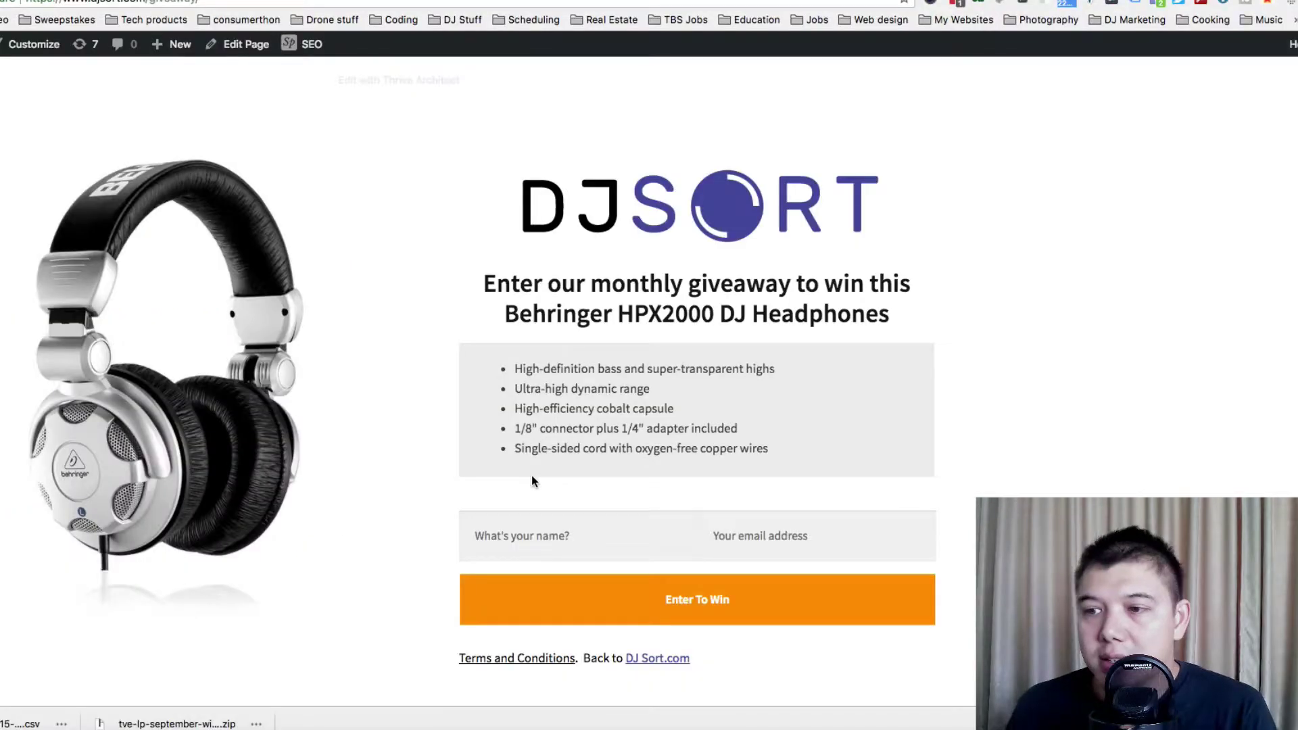
# Step: Fill in the entrant's name and email address on the DJ Sort headphones giveaway form and submit the entry
pyautogui.click(545, 522)
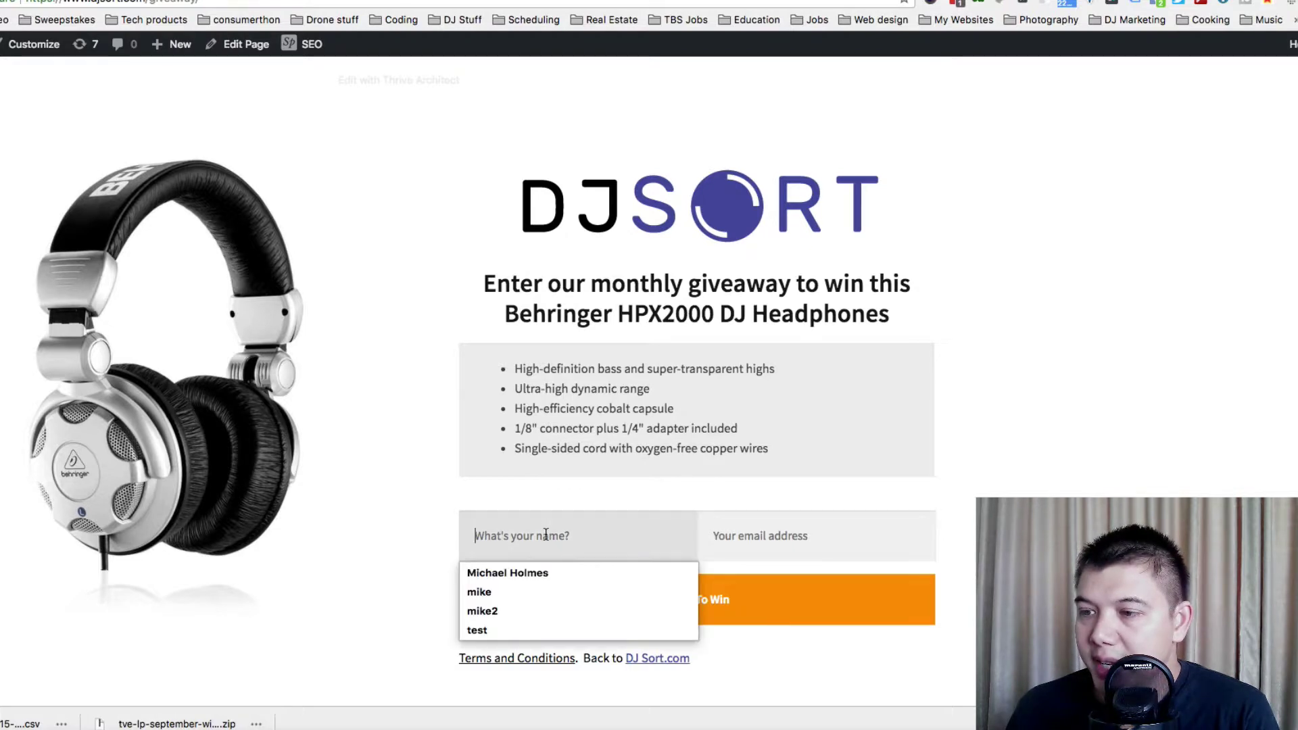
pyautogui.click(541, 575)
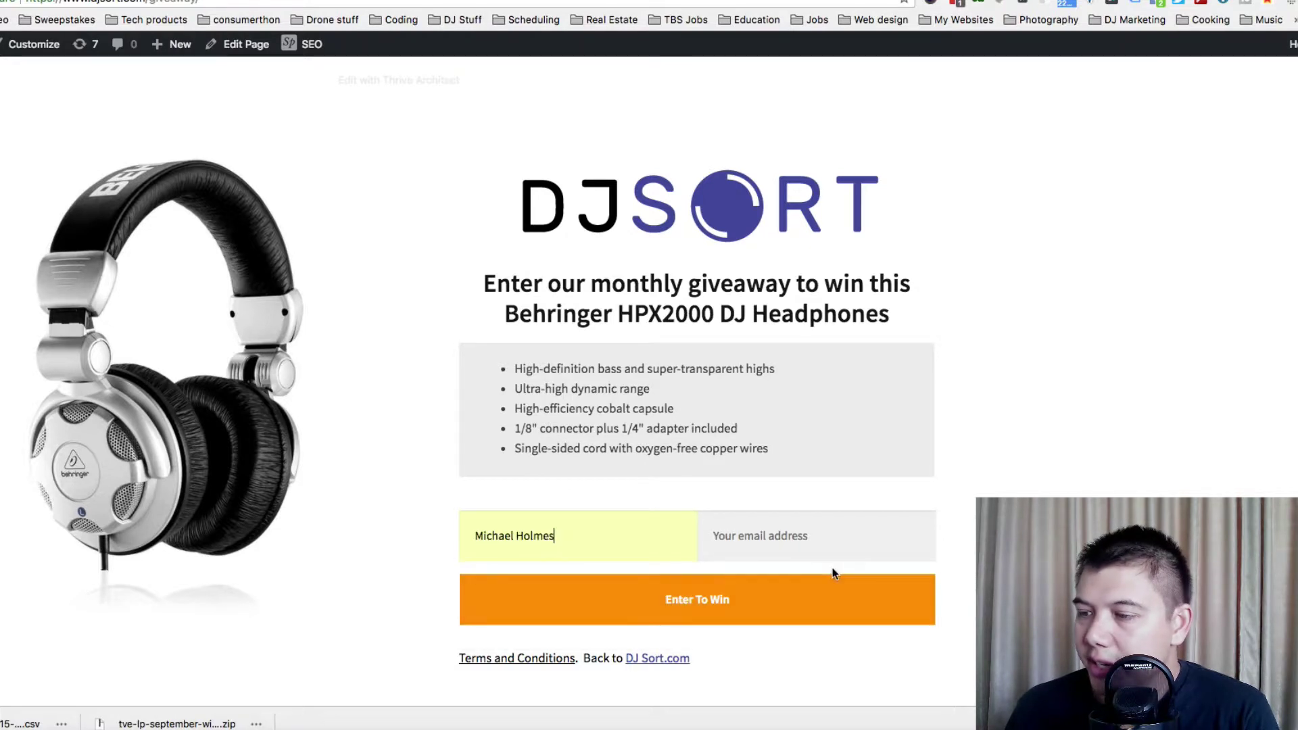
pyautogui.click(814, 541)
pyautogui.click(805, 593)
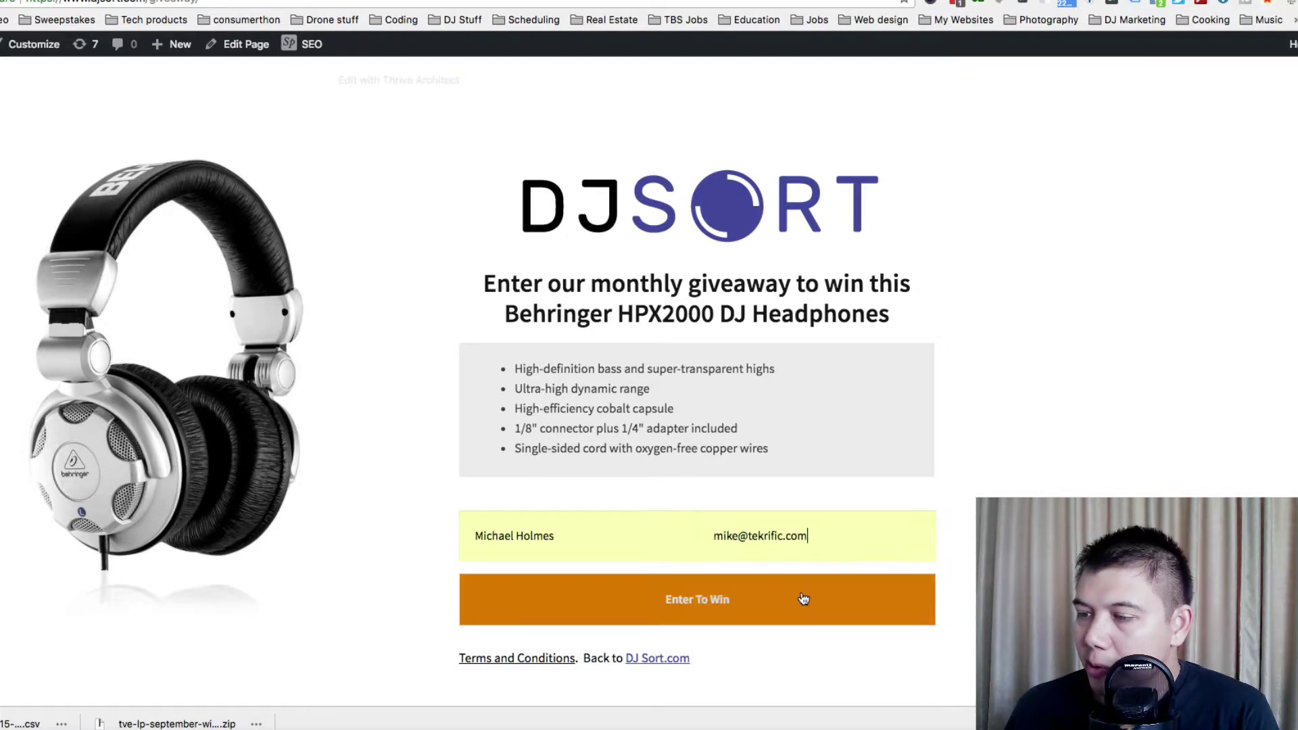
pyautogui.click(716, 613)
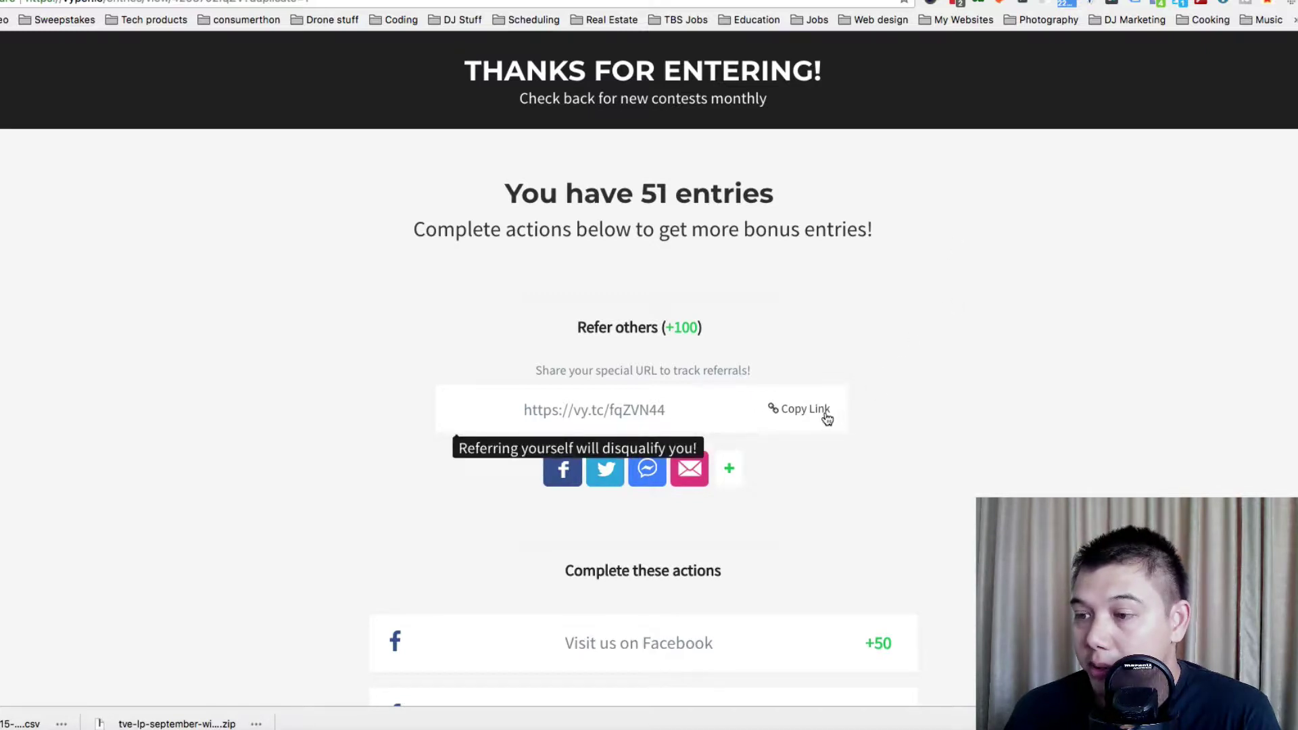
# Step: Examine the referral bonus, sharing options and bonus actions on the giveaway's thank-you page
pyautogui.doubleClick(677, 334)
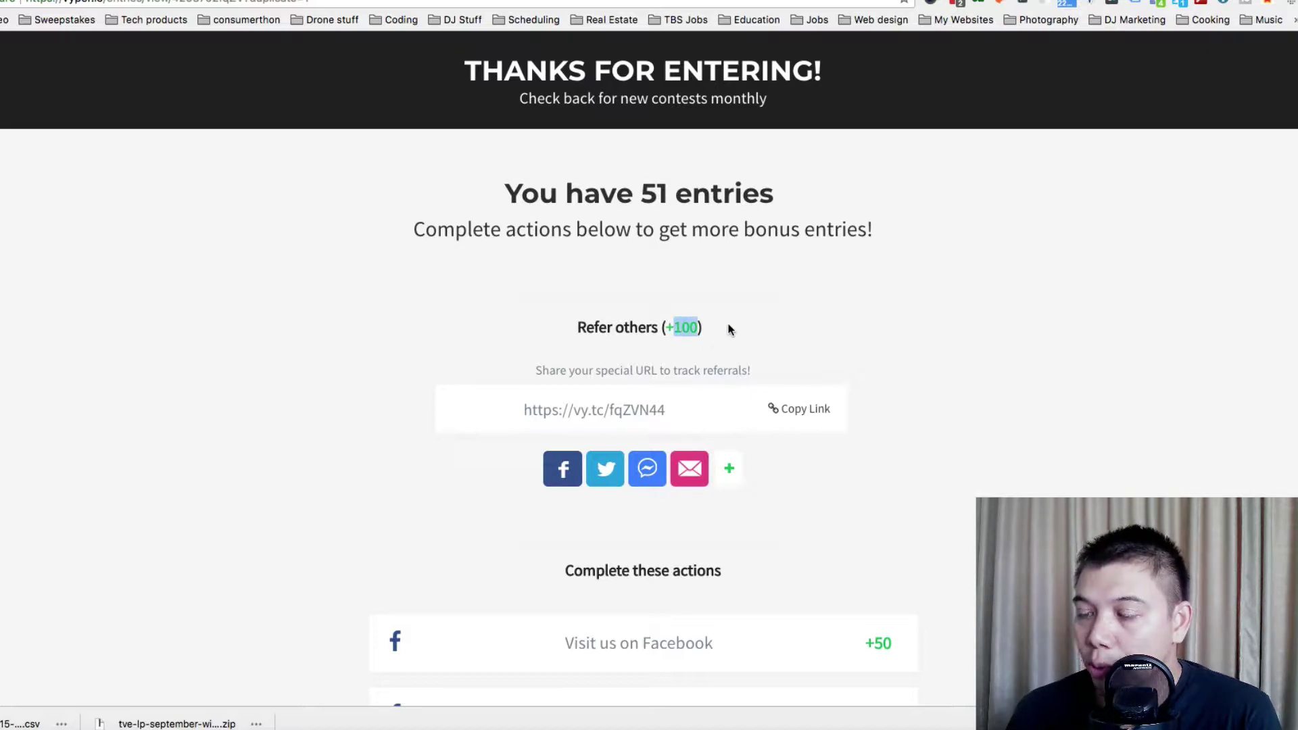
pyautogui.scroll(-3, 772, 326)
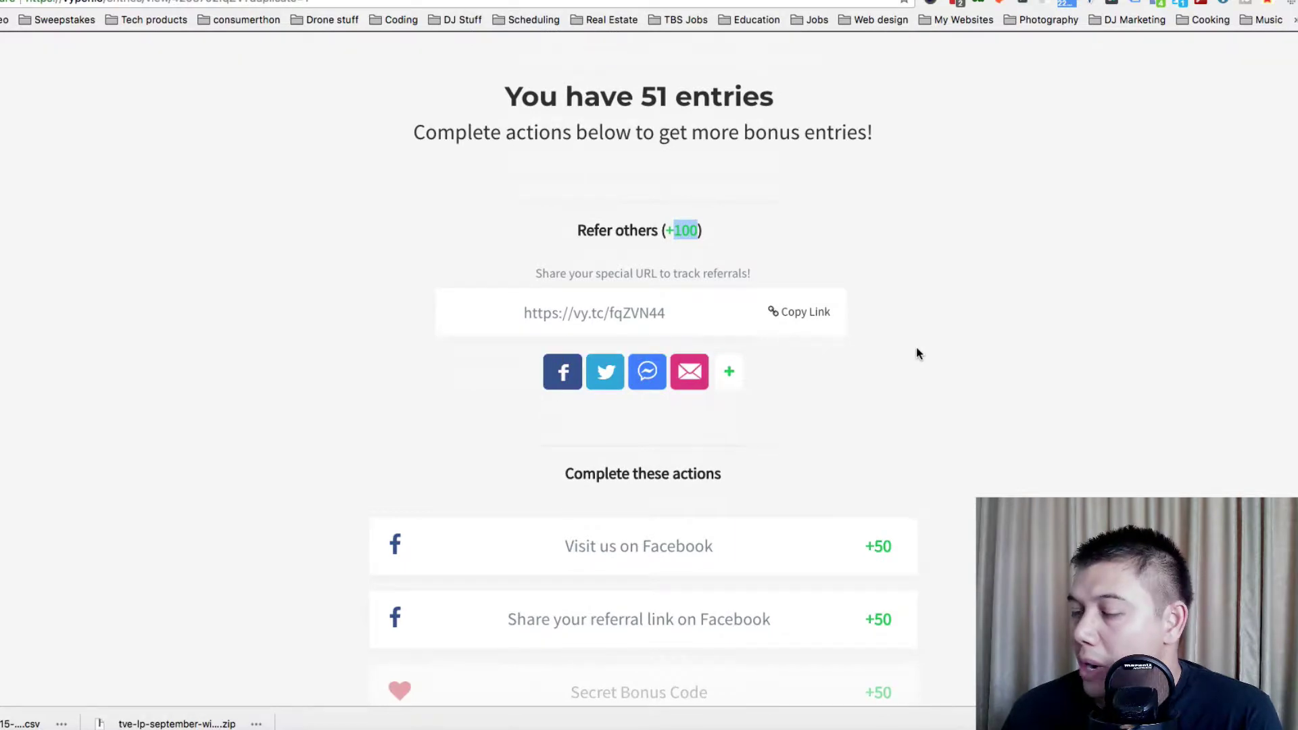
pyautogui.scroll(-1, 916, 347)
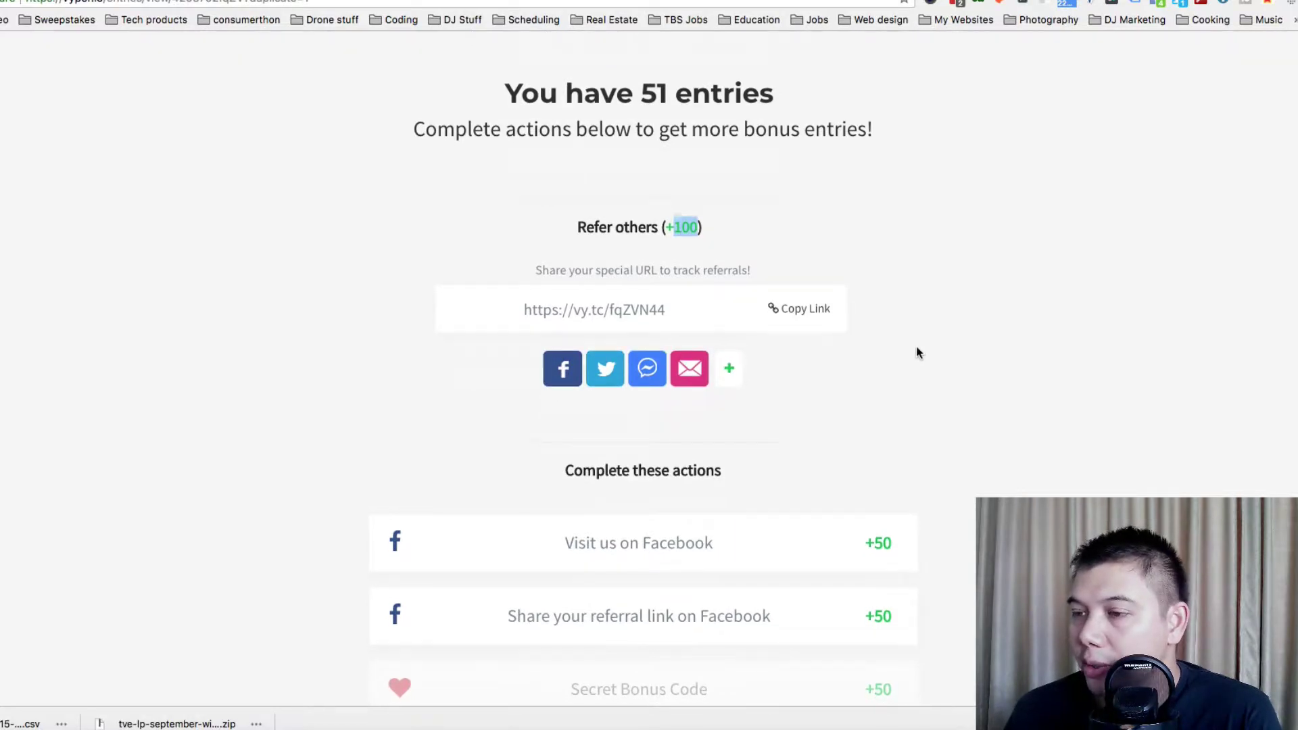
pyautogui.scroll(-2, 906, 387)
pyautogui.scroll(4, 608, 505)
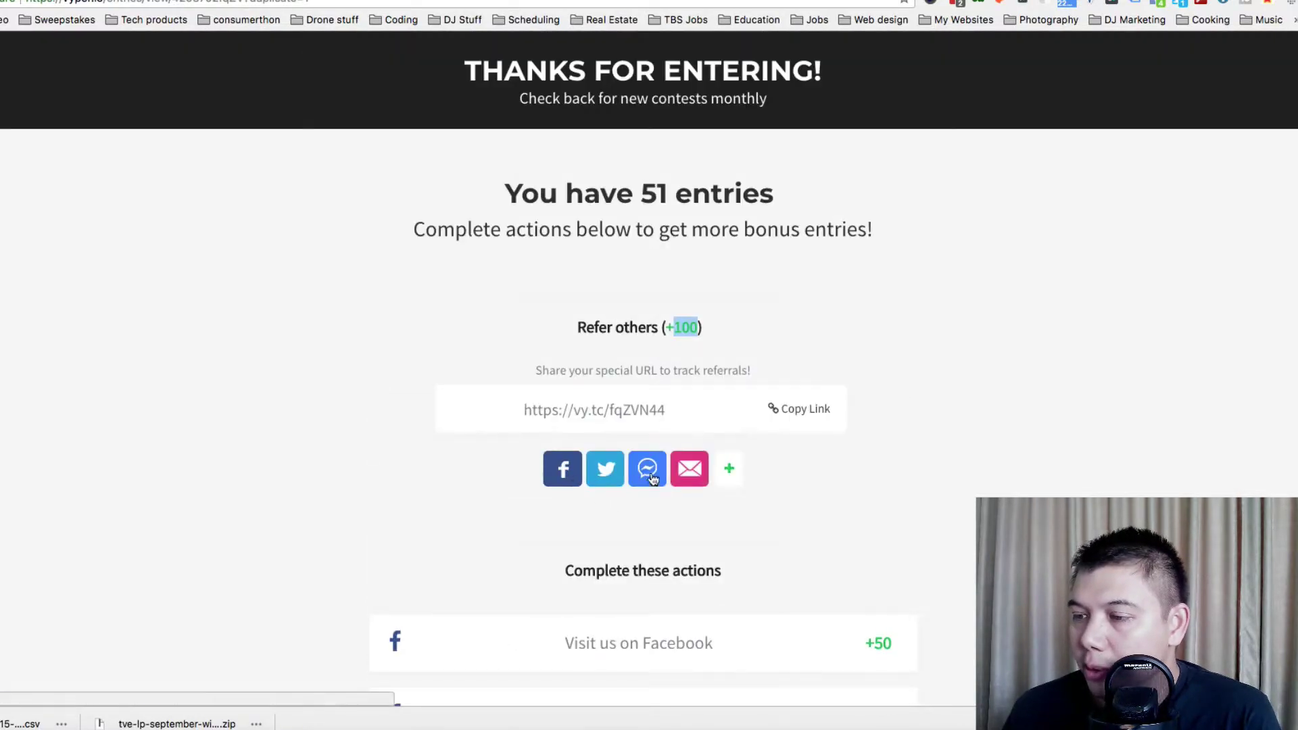
# Step: Select the referral share URL on the thank-you page and open the share link in the DJ Sort confirmation email
pyautogui.moveTo(744, 409)
pyautogui.click(697, 404)
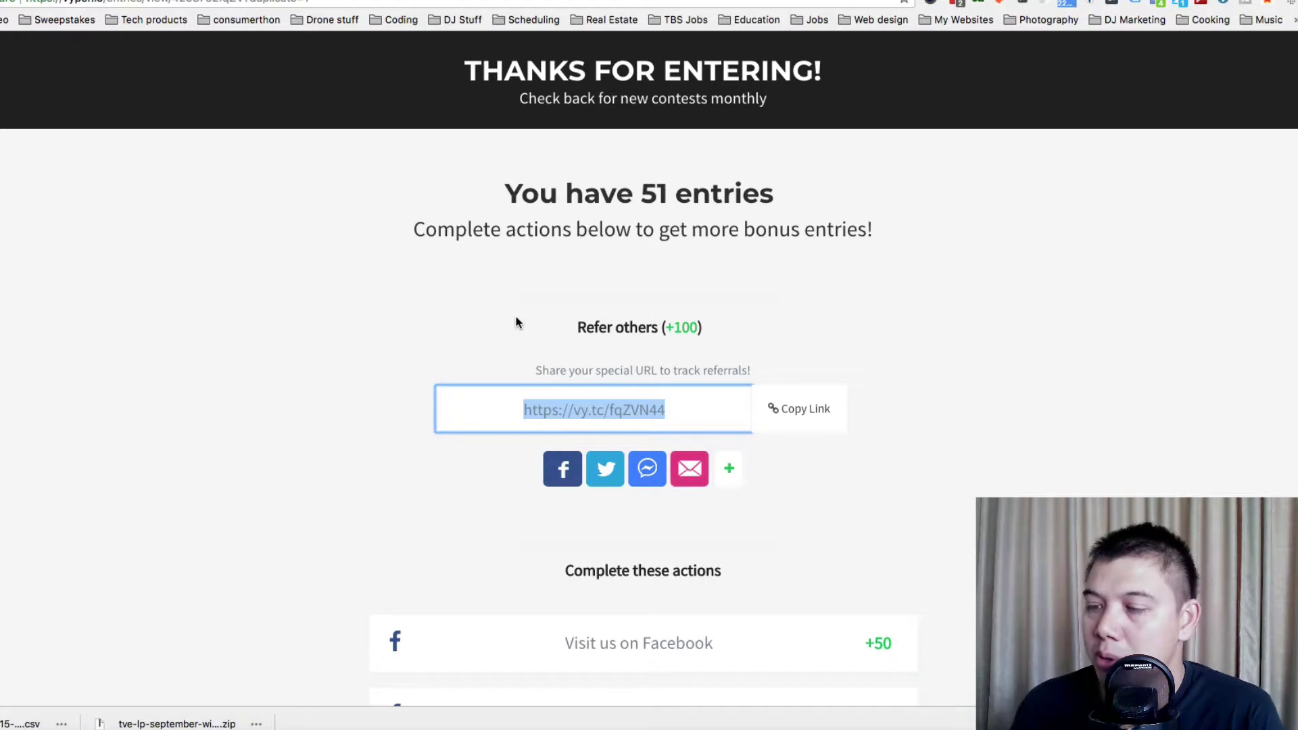
pyautogui.scroll(-5, 516, 322)
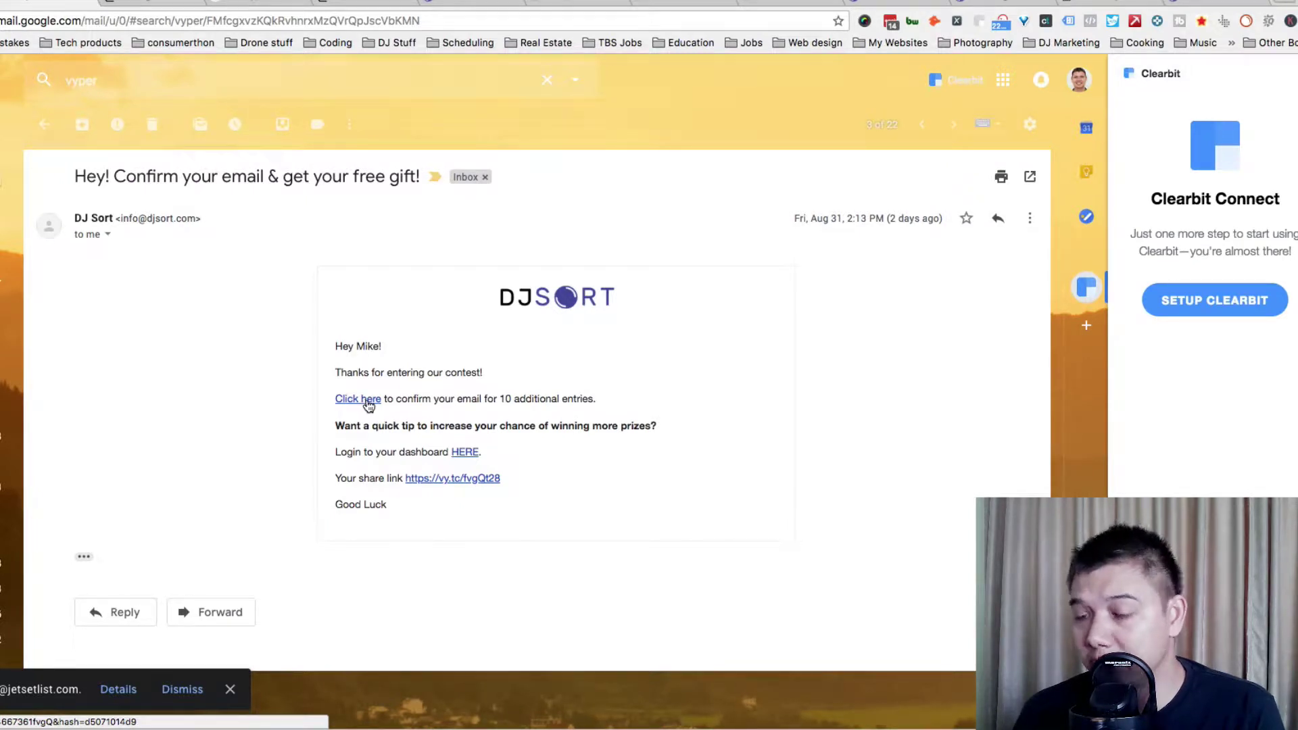
pyautogui.click(469, 481)
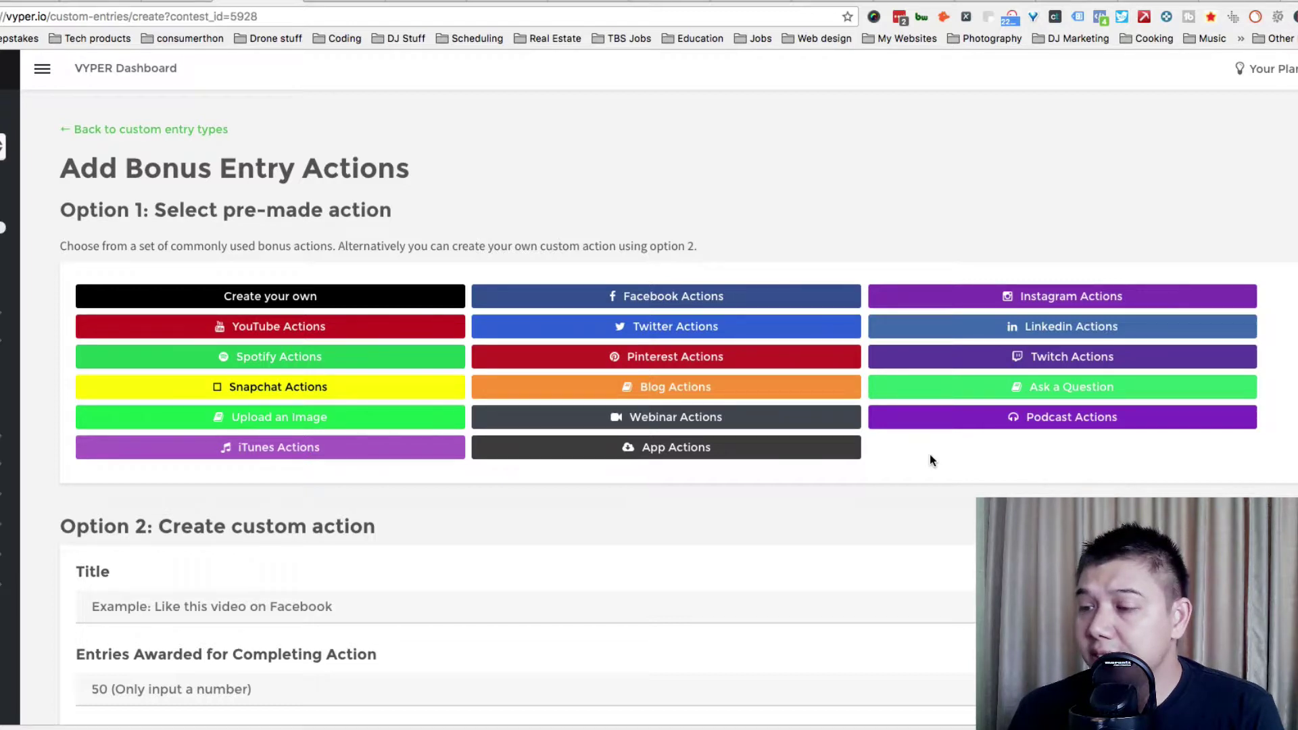
# Step: Review the pre-made YouTube and Facebook bonus entry actions and highlight the action verification text on the VYPER homepage
pyautogui.click(323, 331)
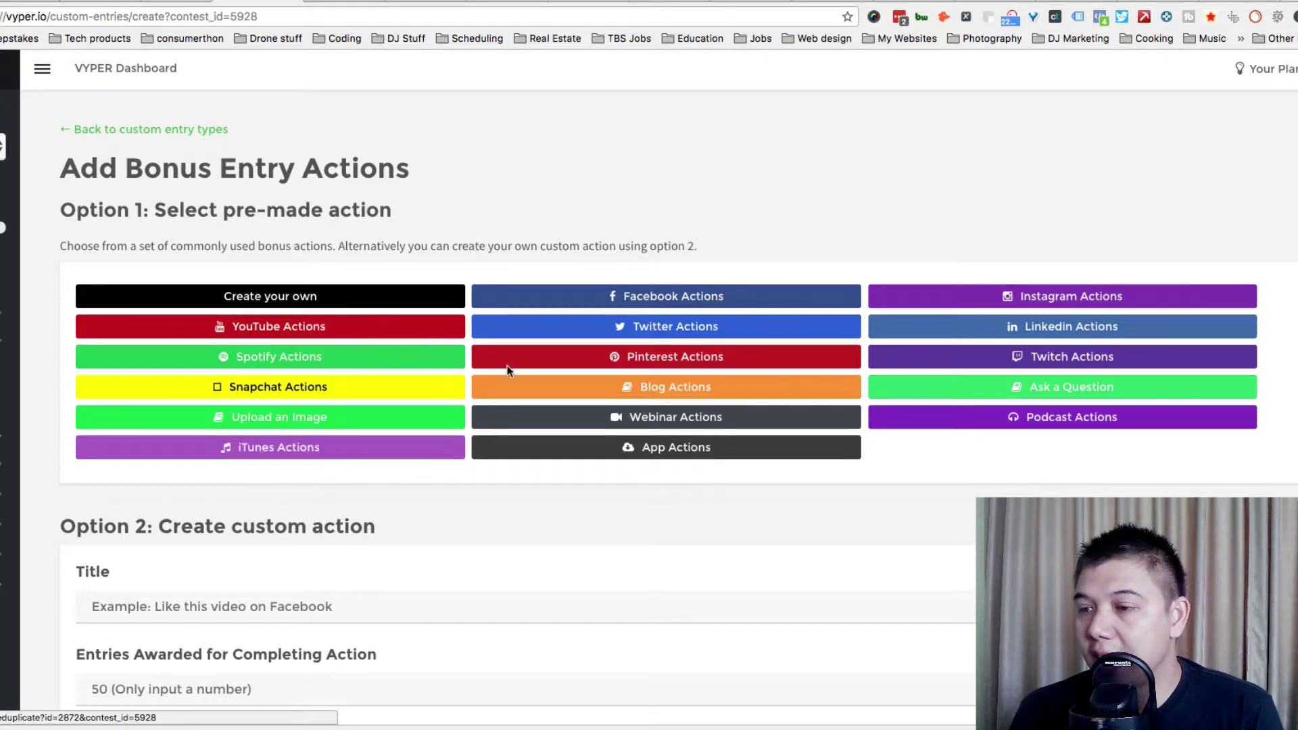
pyautogui.moveTo(634, 422)
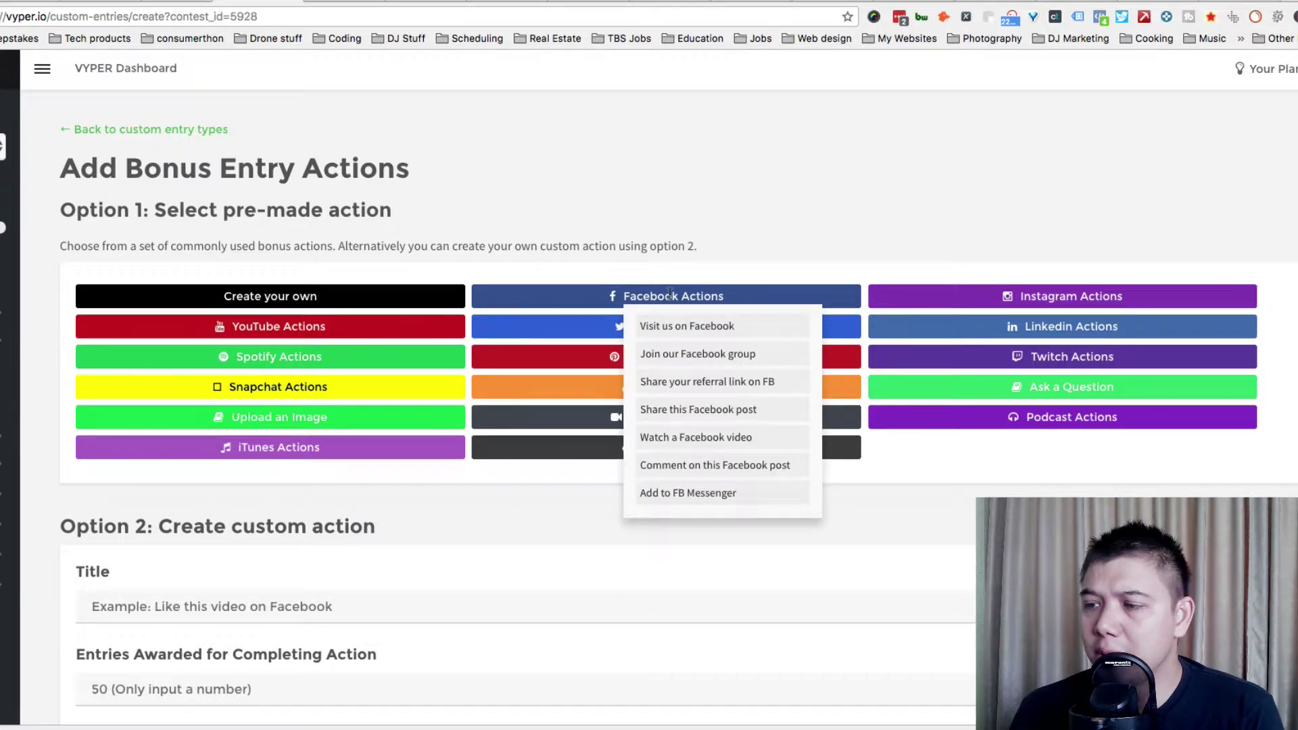
pyautogui.click(169, 1)
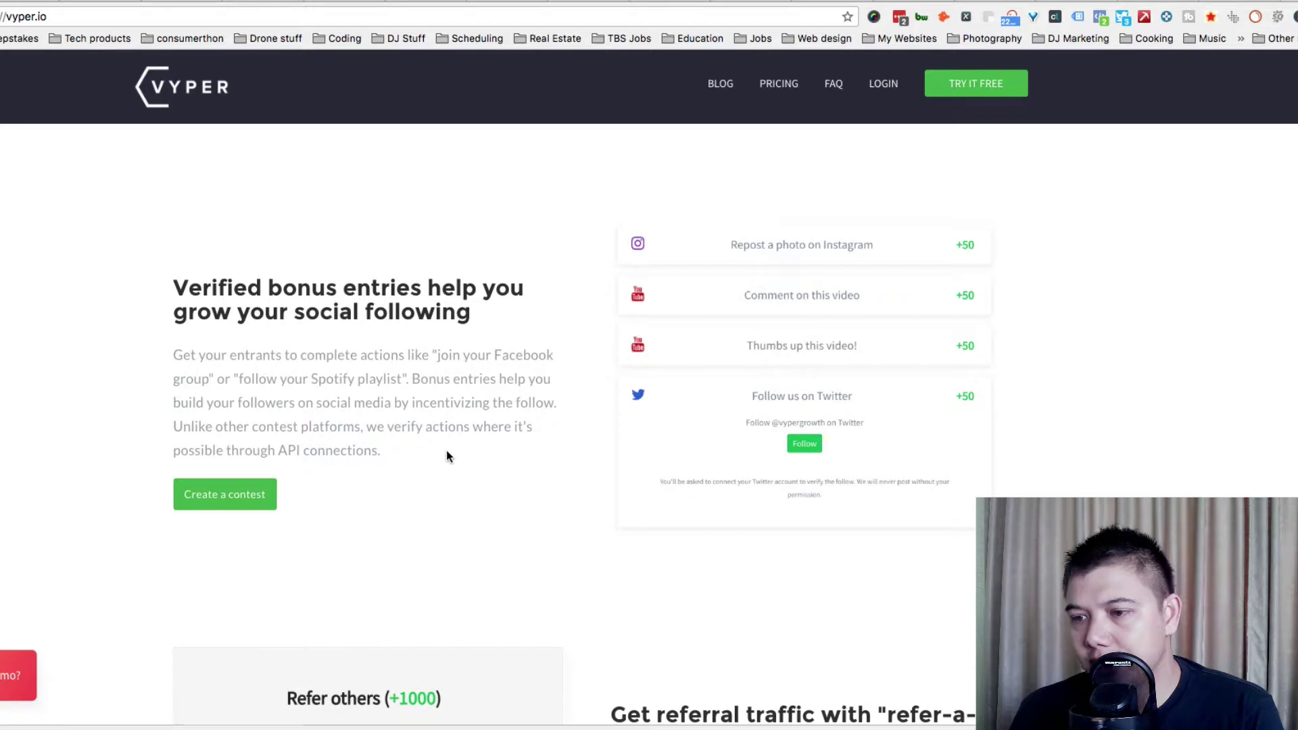
pyautogui.moveTo(436, 453); pyautogui.dragTo(365, 426)
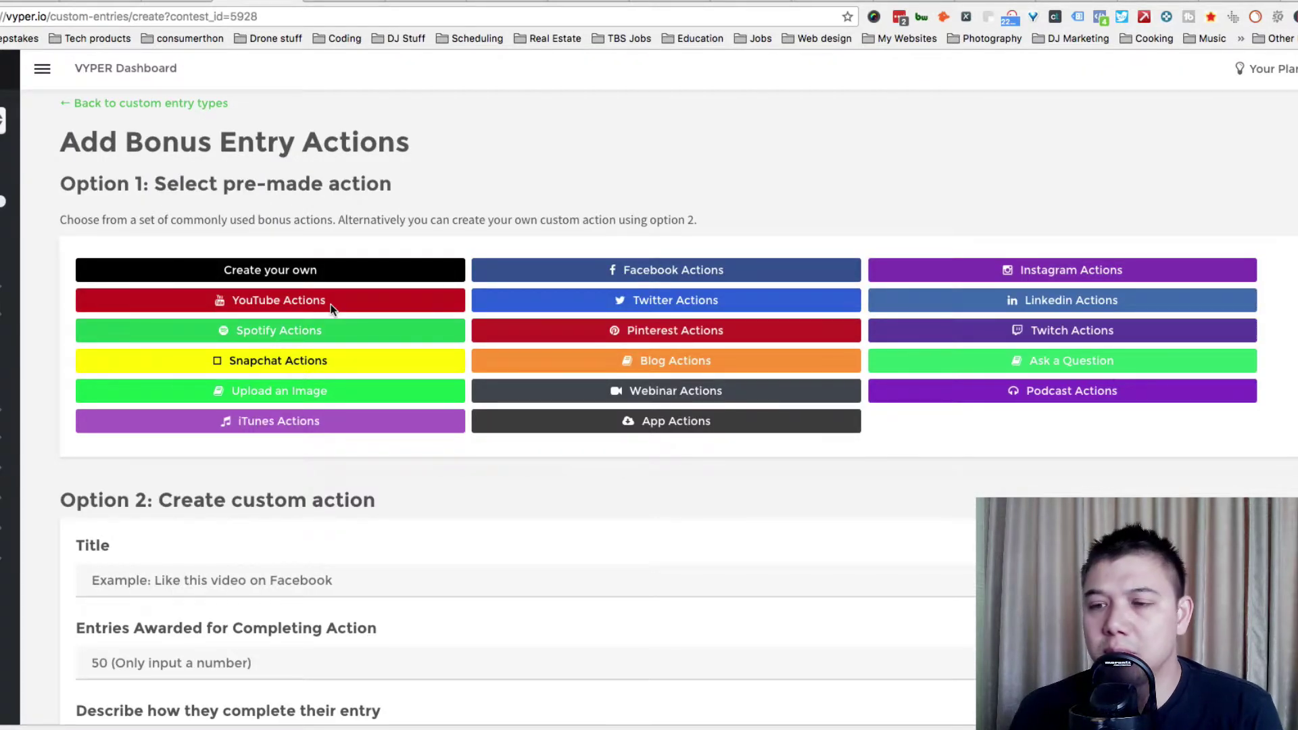
# Step: Review the title, awarded entries, description and confirmation question fields of the Secret Bonus Code action
pyautogui.scroll(-1, 332, 309)
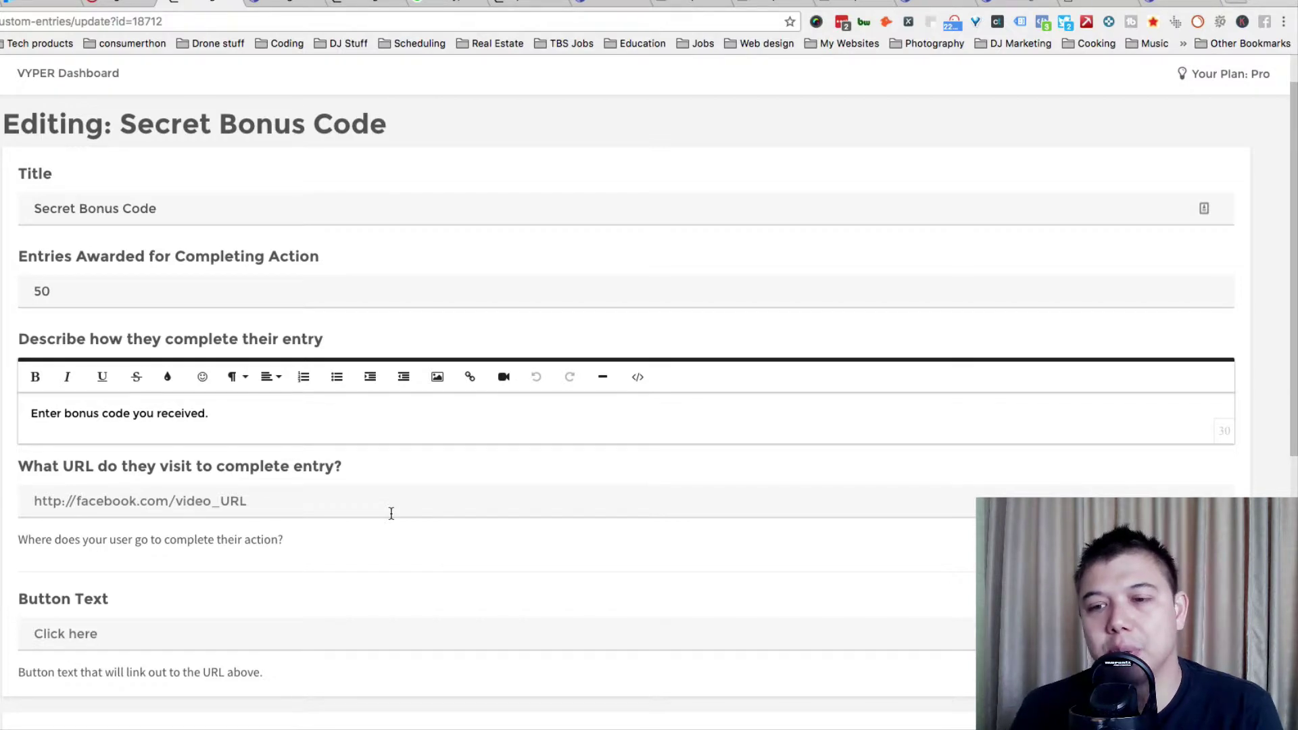
pyautogui.scroll(-2, 384, 512)
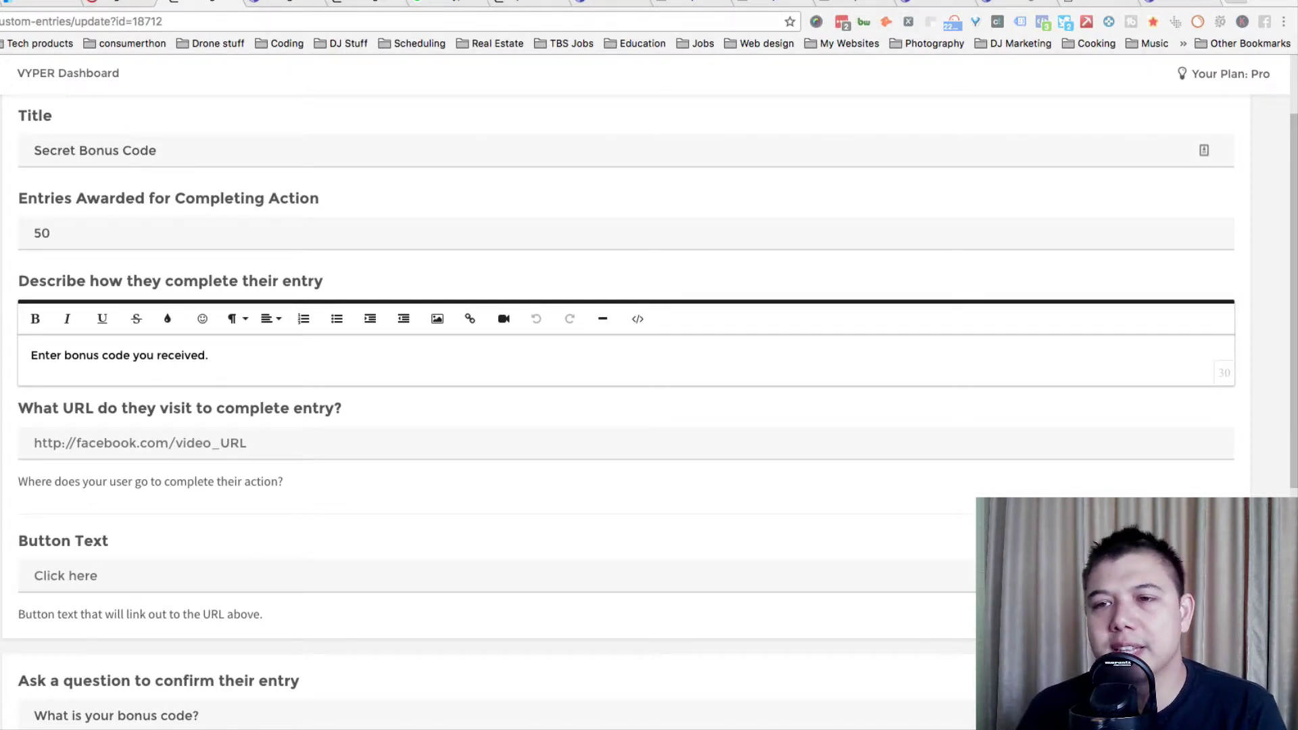
# Step: Examine the monthly giveaway's analytics by entry type and open the contest's title and basic information settings
pyautogui.click(33, 75)
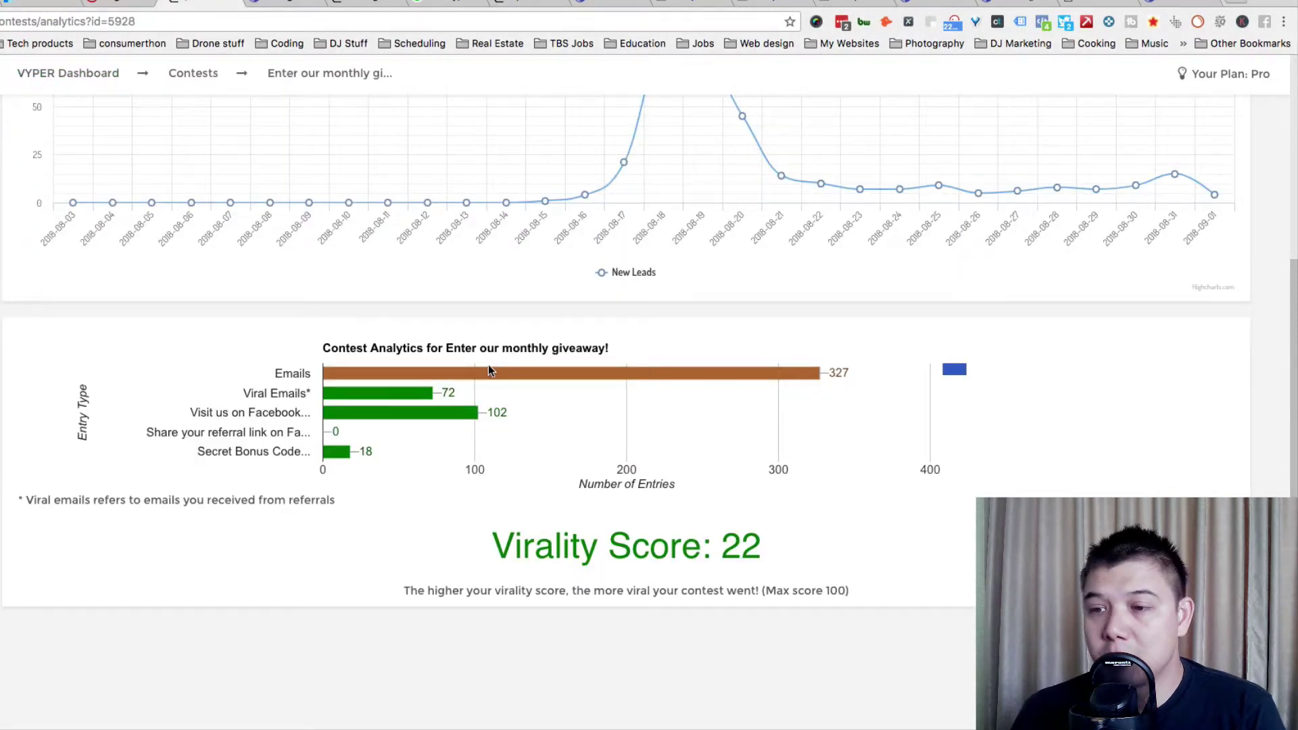
pyautogui.moveTo(384, 392)
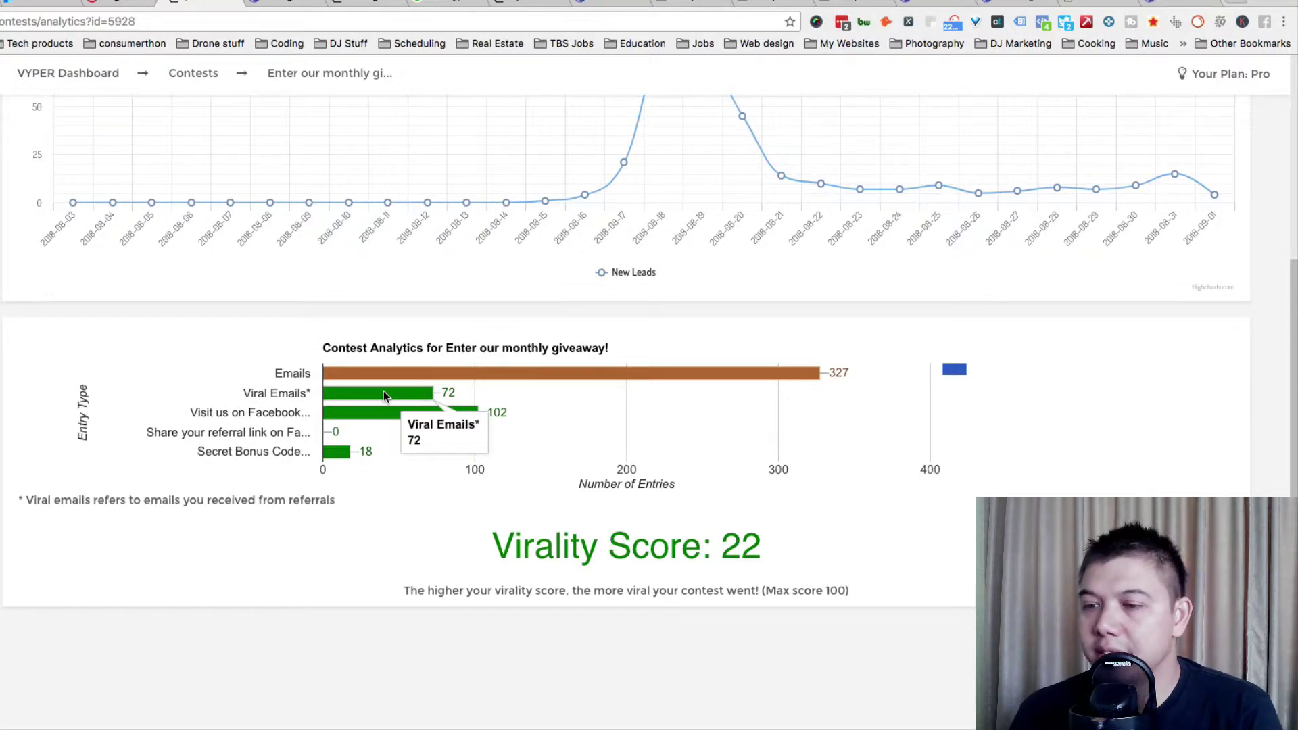
pyautogui.moveTo(376, 417)
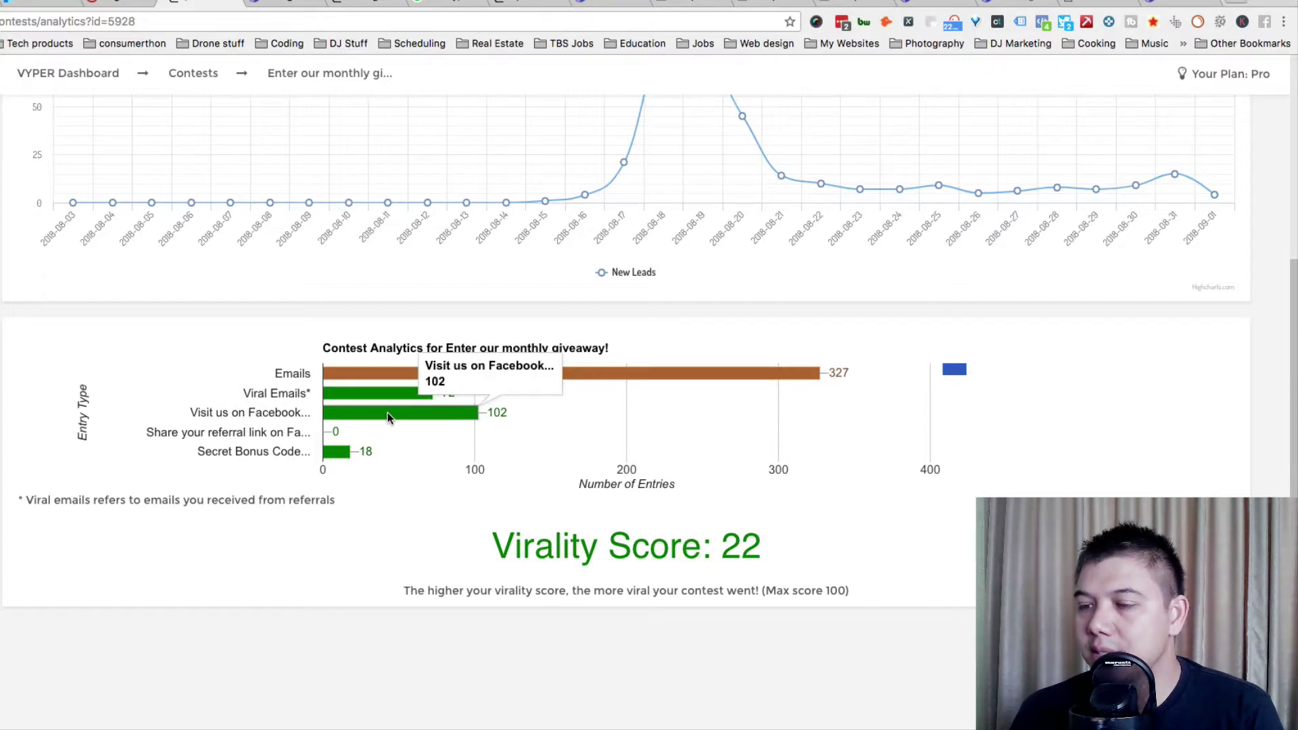
pyautogui.moveTo(349, 458)
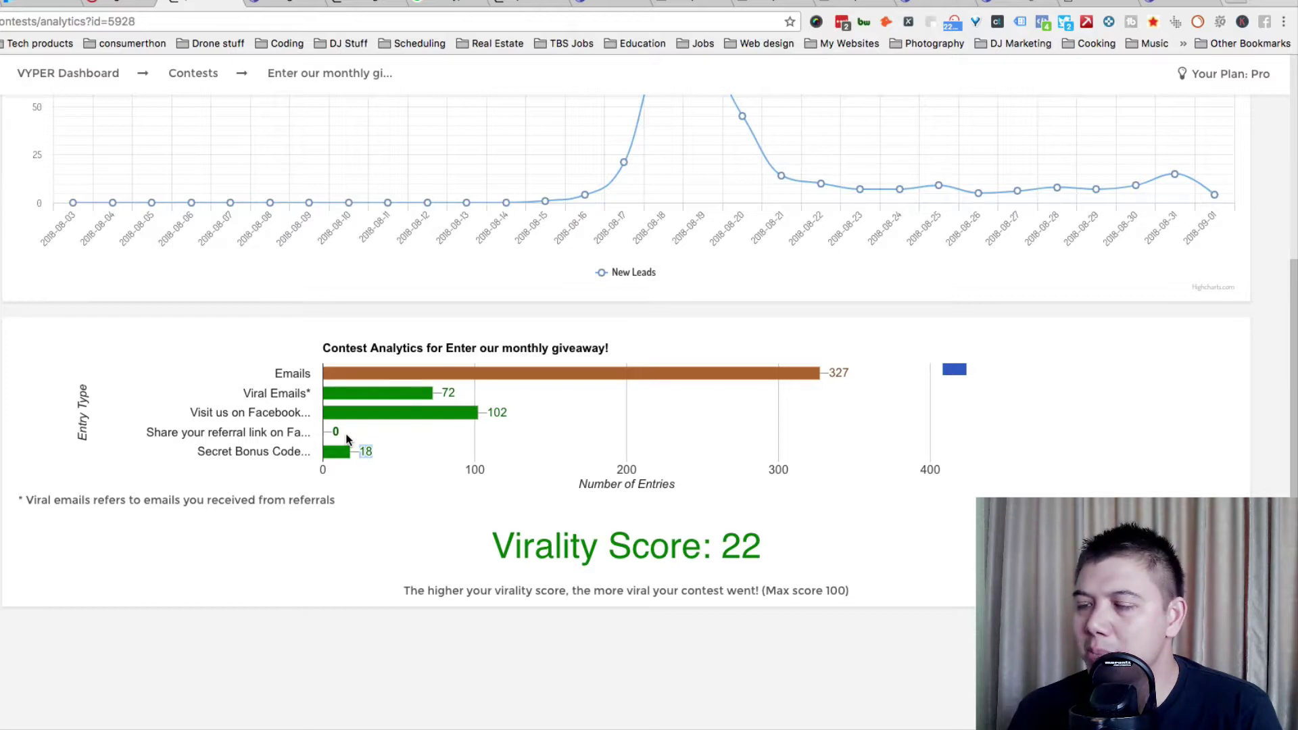
pyautogui.click(335, 75)
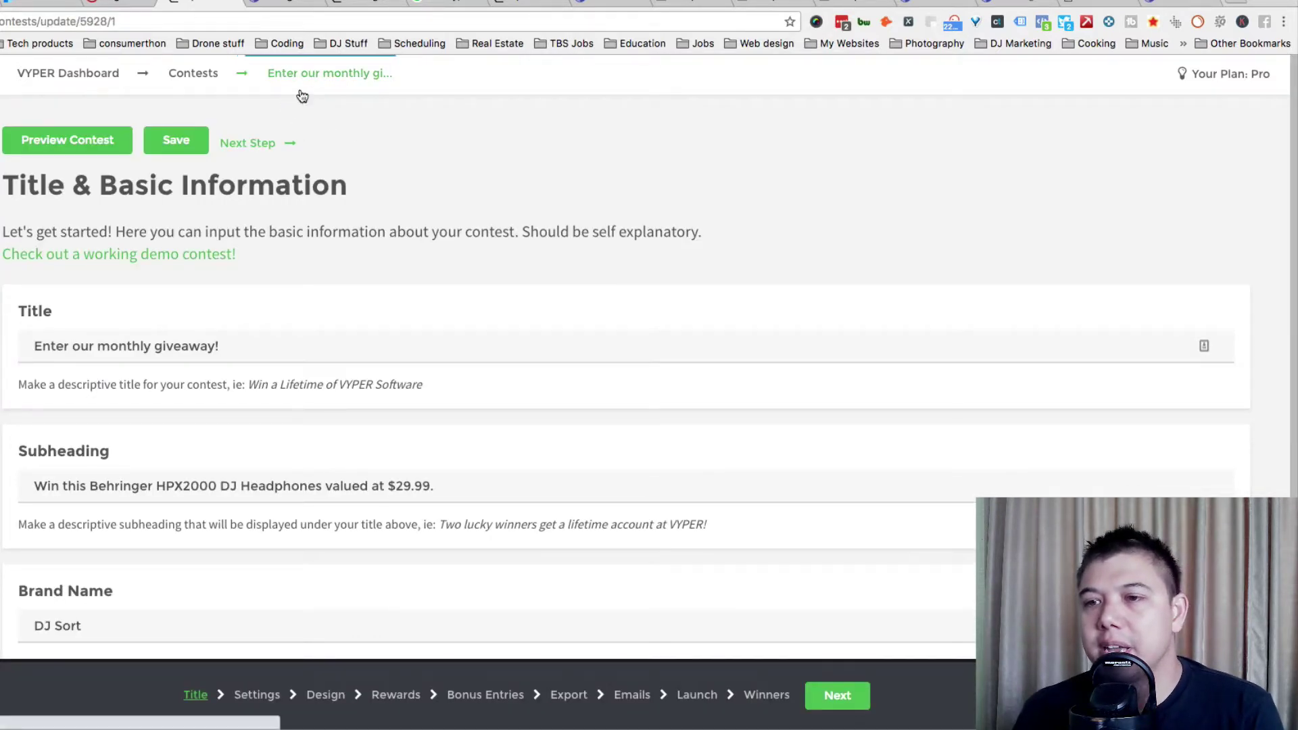
# Step: Open the contest's winners leaderboard and run the manual cheating check on the contestant with the most entries
pyautogui.click(766, 695)
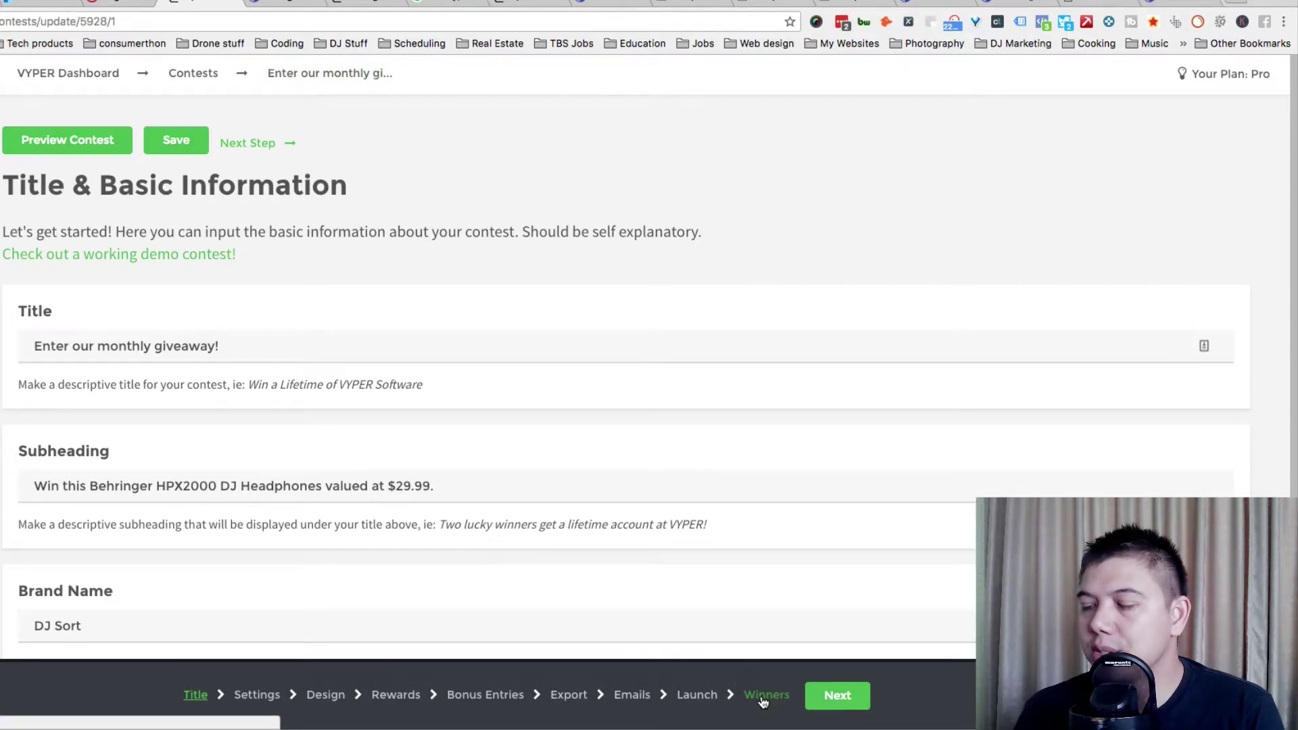
pyautogui.scroll(-2, 612, 184)
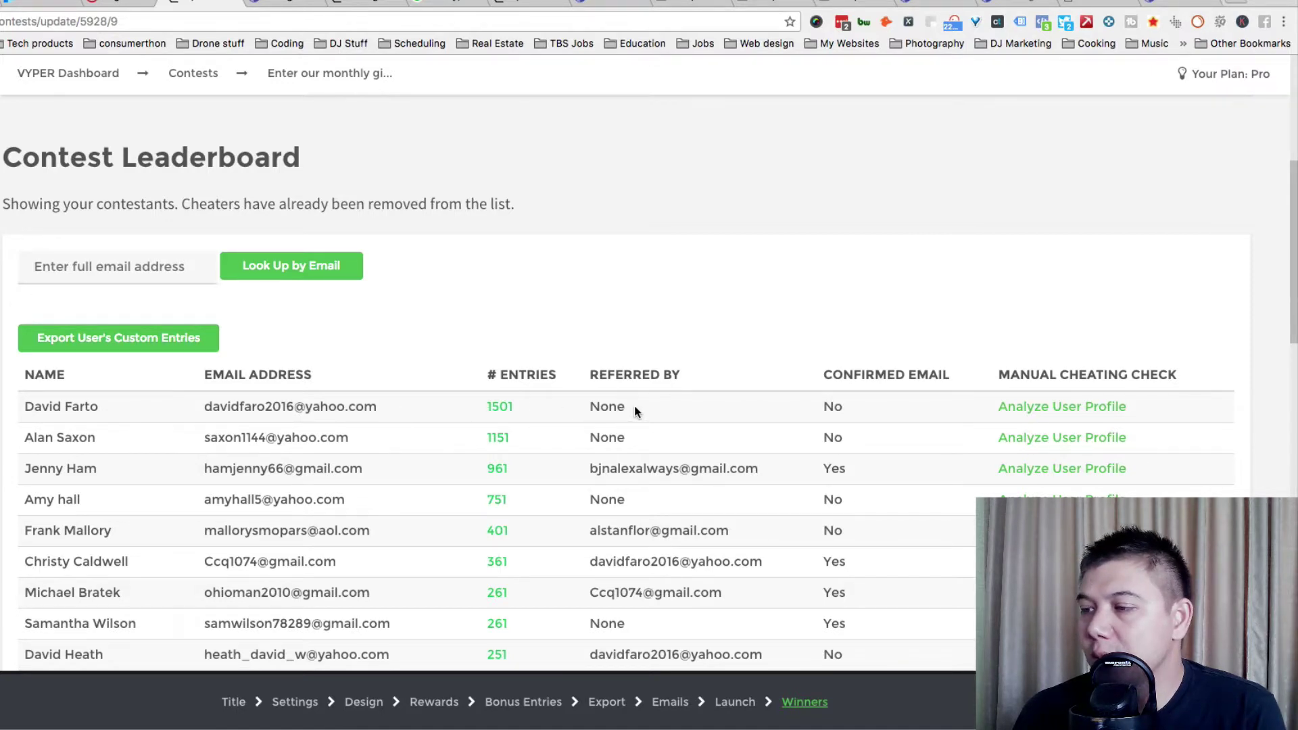
pyautogui.click(1049, 413)
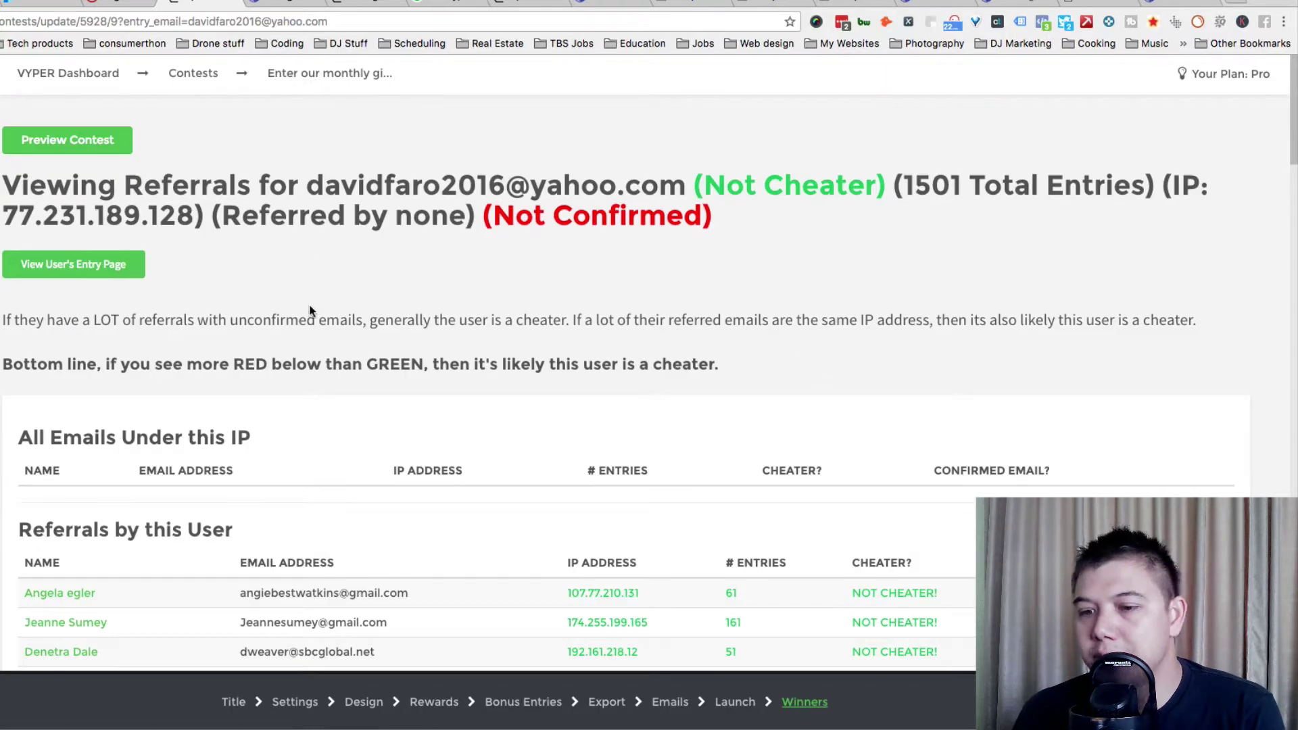
# Step: Examine the contestant's referrals, cheater percentage, marking and deletion options, entry total controls and bonus entry answers
pyautogui.scroll(-3, 311, 312)
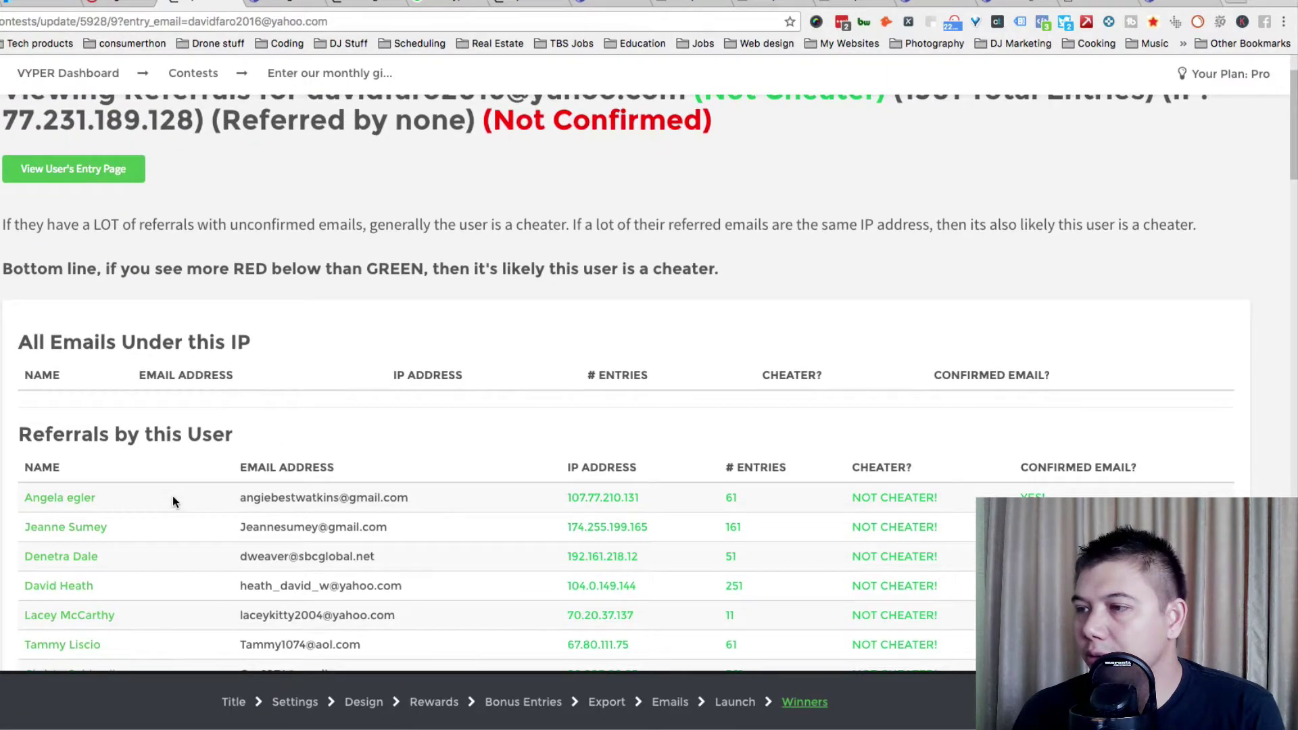
pyautogui.scroll(-10, 173, 497)
pyautogui.scroll(-4, 171, 494)
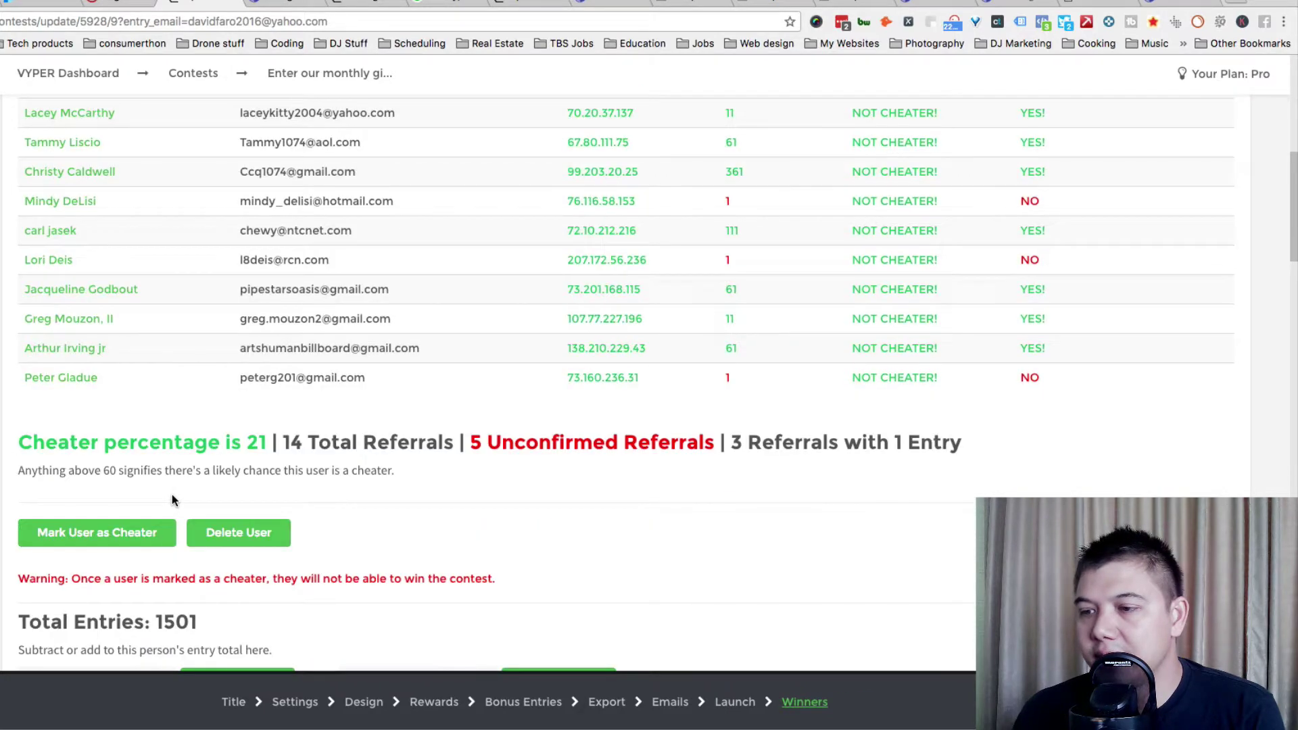
pyautogui.scroll(1, 172, 494)
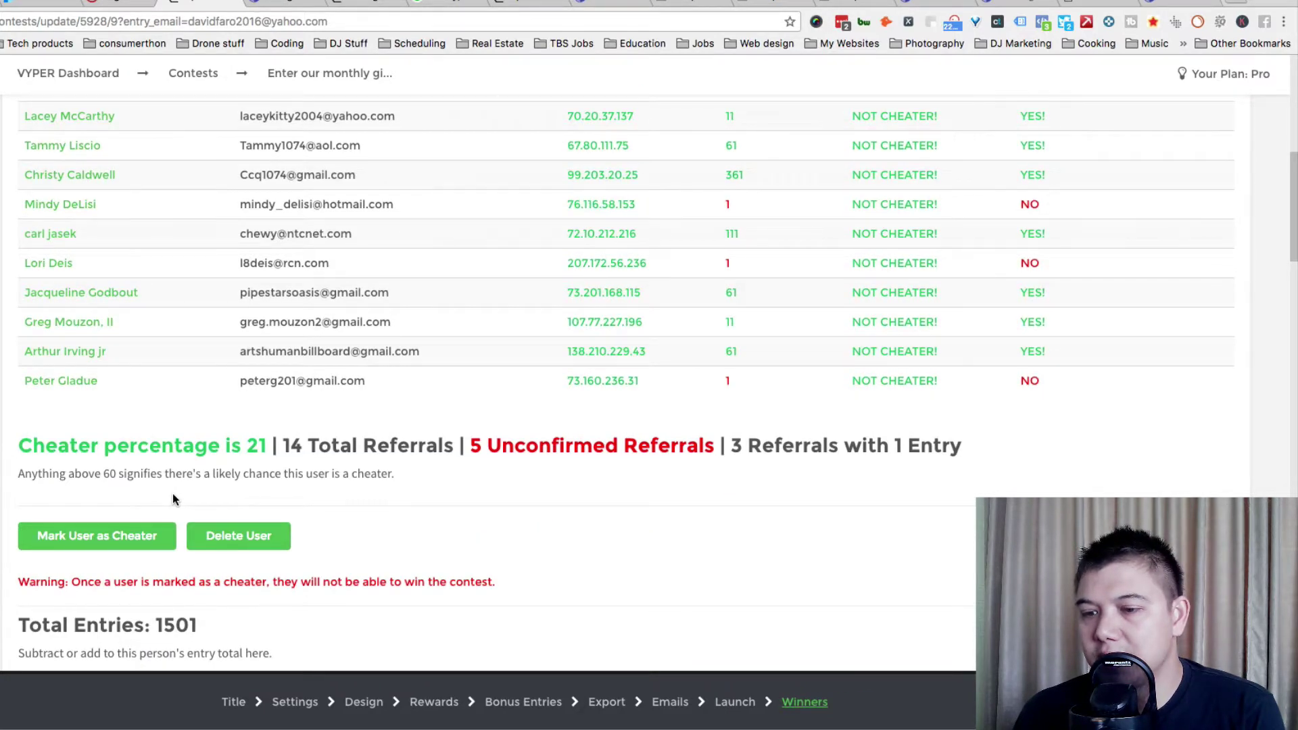
pyautogui.scroll(-1, 173, 500)
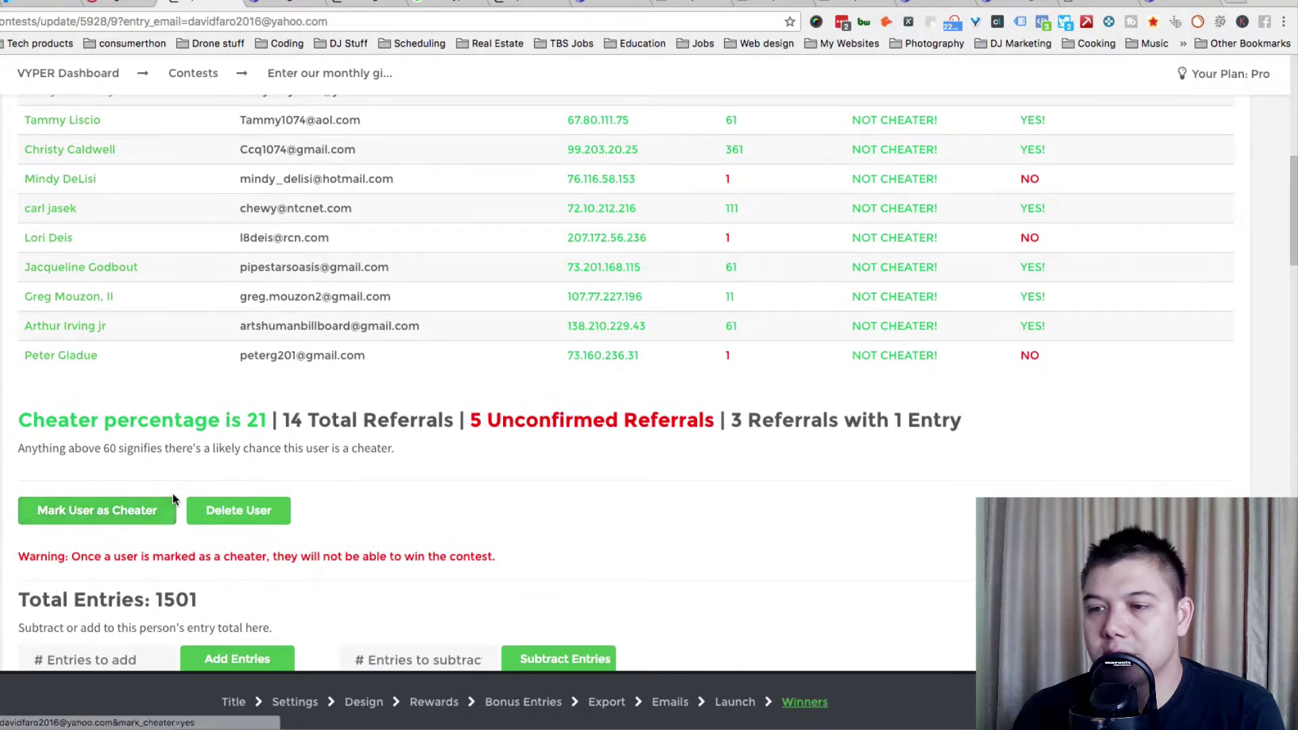
pyautogui.scroll(1, 173, 496)
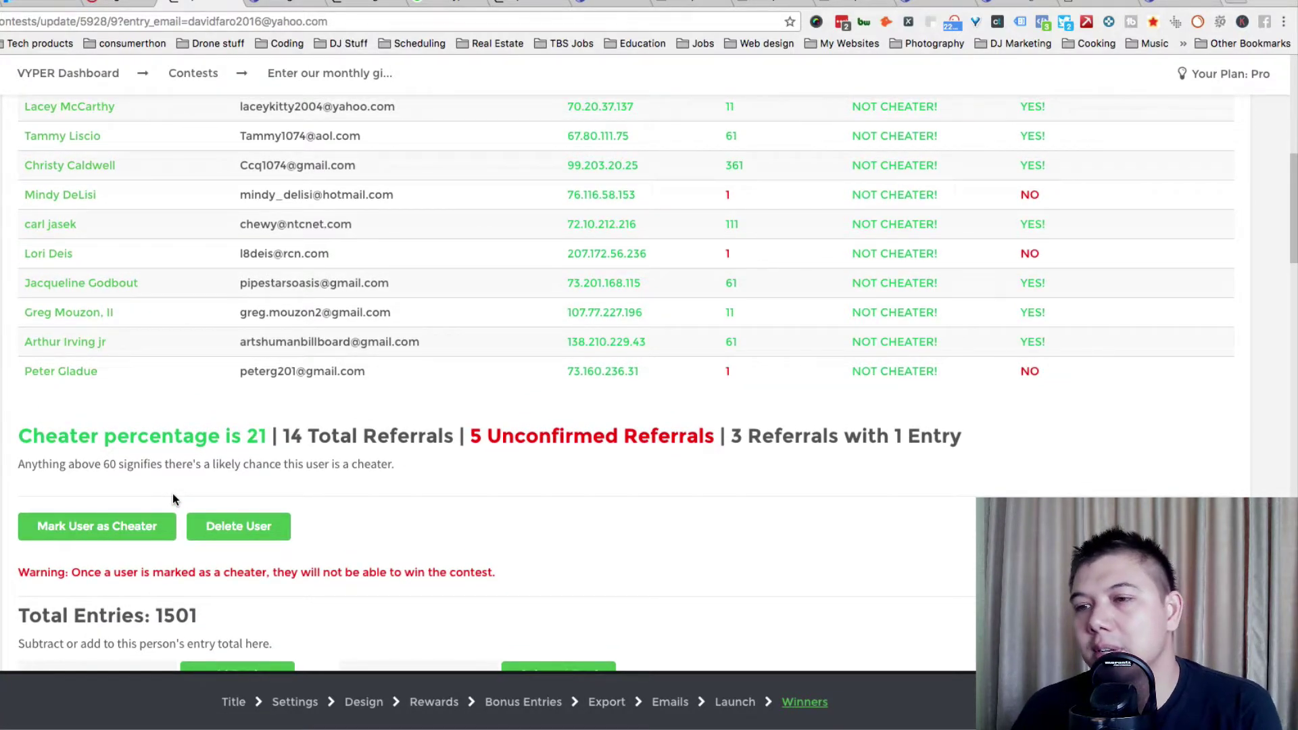
pyautogui.scroll(1, 173, 500)
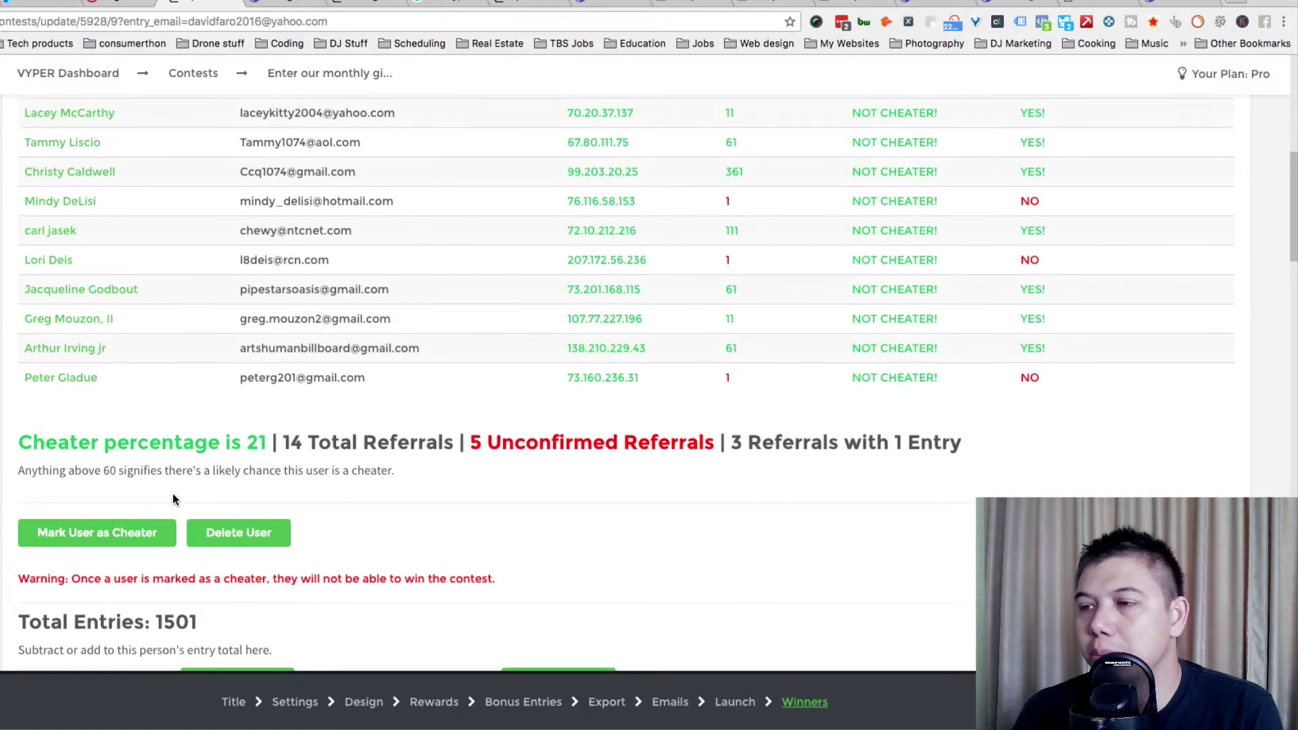
pyautogui.scroll(1, 174, 499)
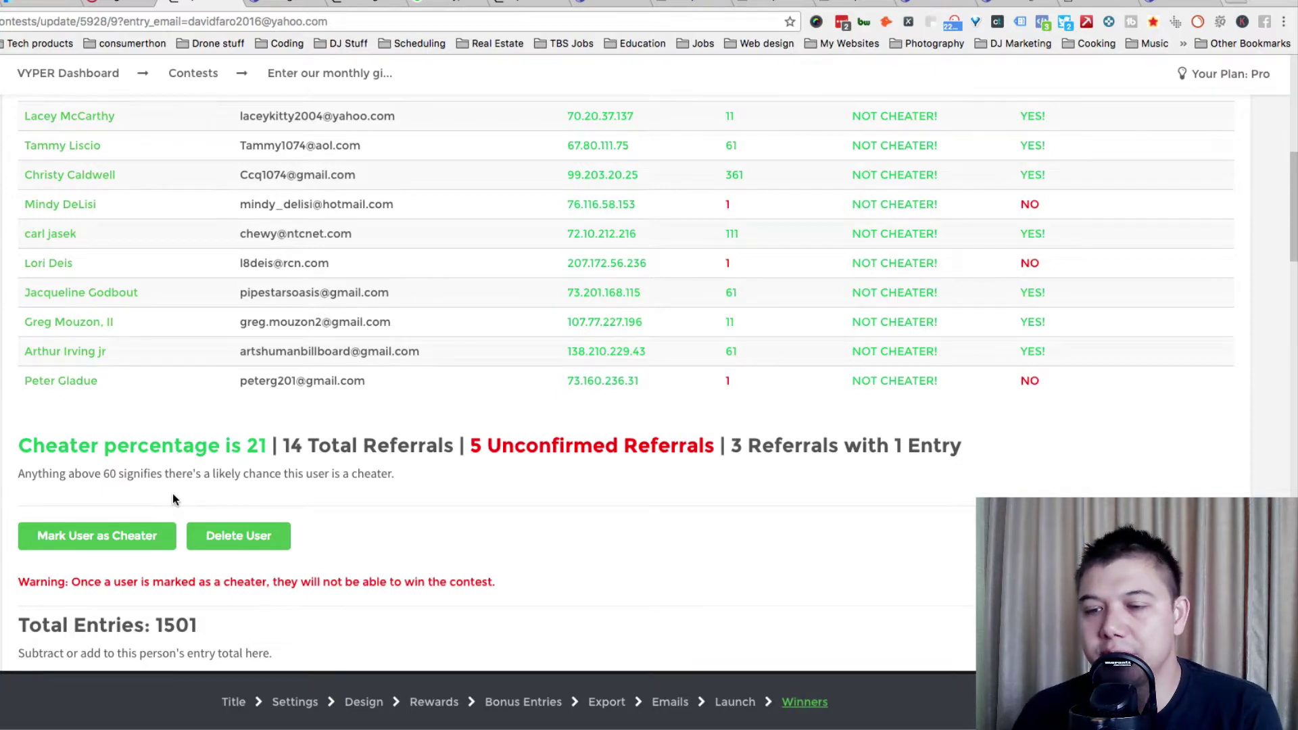
pyautogui.scroll(-10, 173, 500)
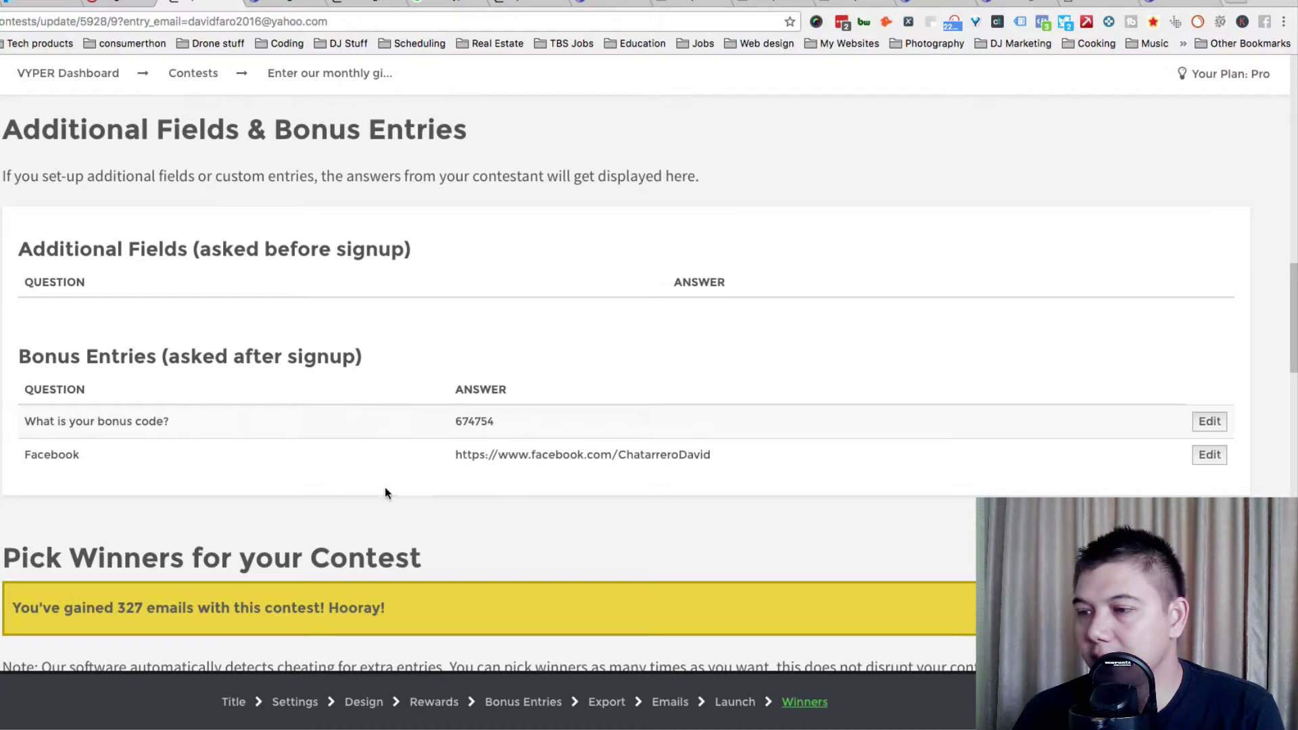
pyautogui.scroll(10, 396, 474)
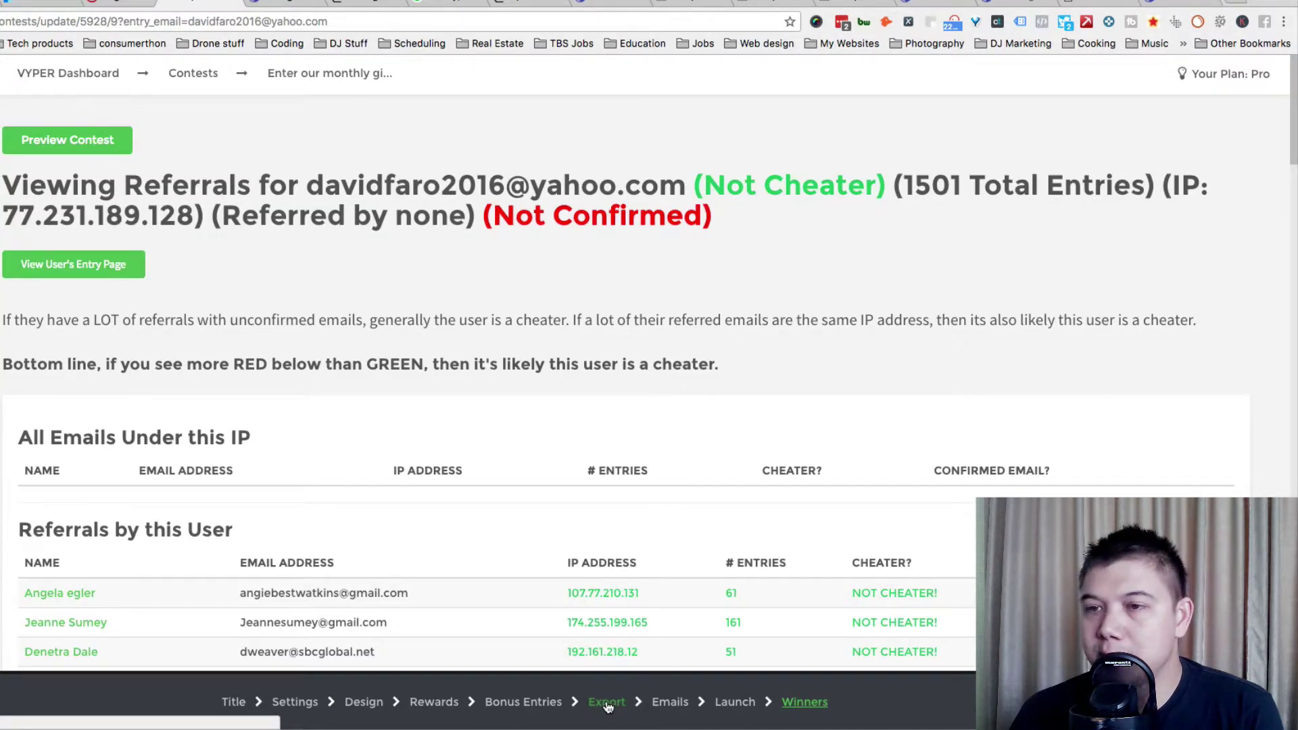
# Step: Export all of the contest's collected emails as a CSV file and open it in Excel
pyautogui.click(608, 703)
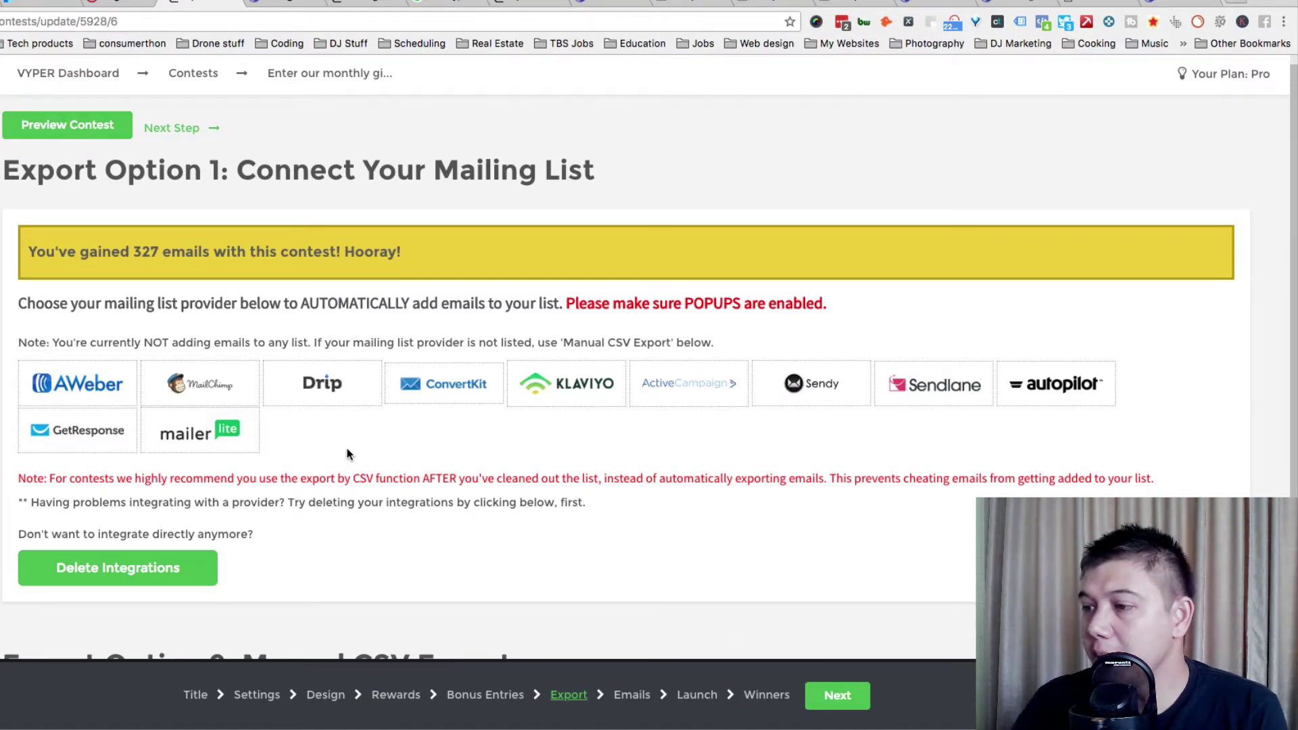
pyautogui.scroll(-5, 149, 471)
pyautogui.click(149, 466)
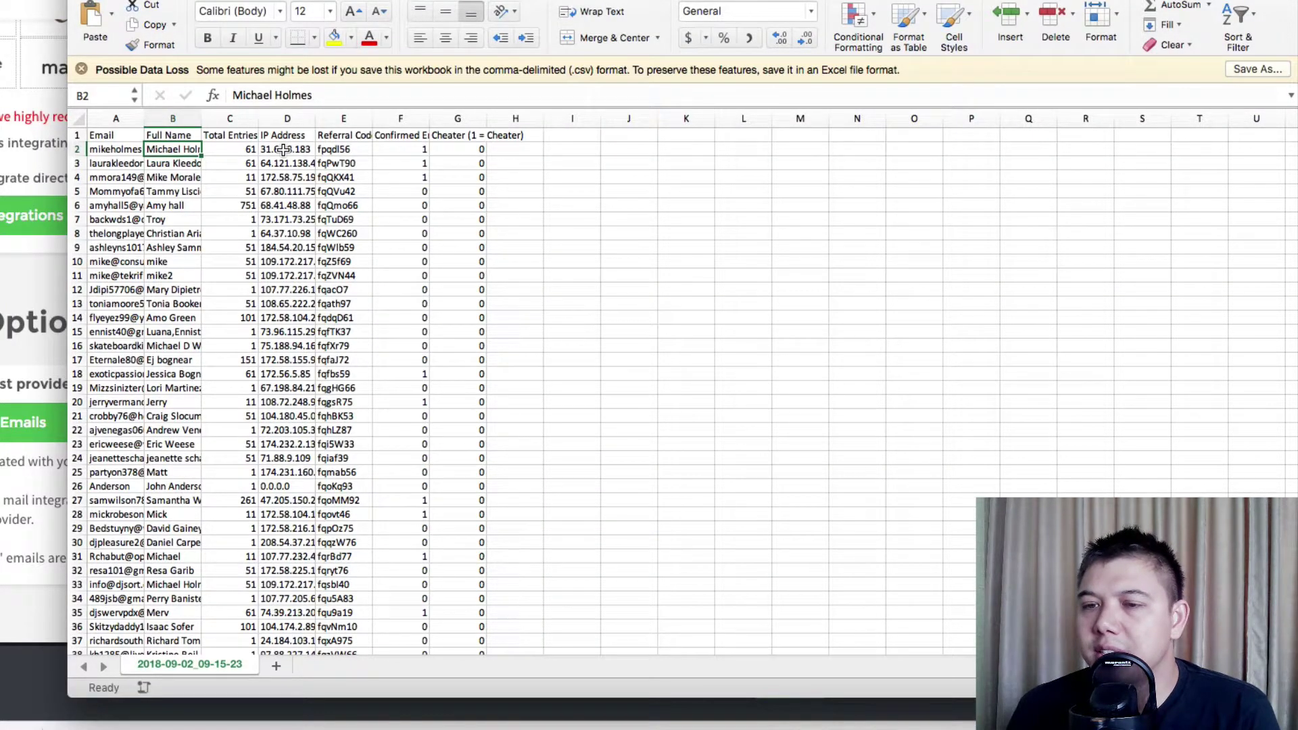
# Step: Review the mailing list providers in the browser's export settings, then return to the exported contestant spreadsheet in Excel
pyautogui.press('super+Tab')
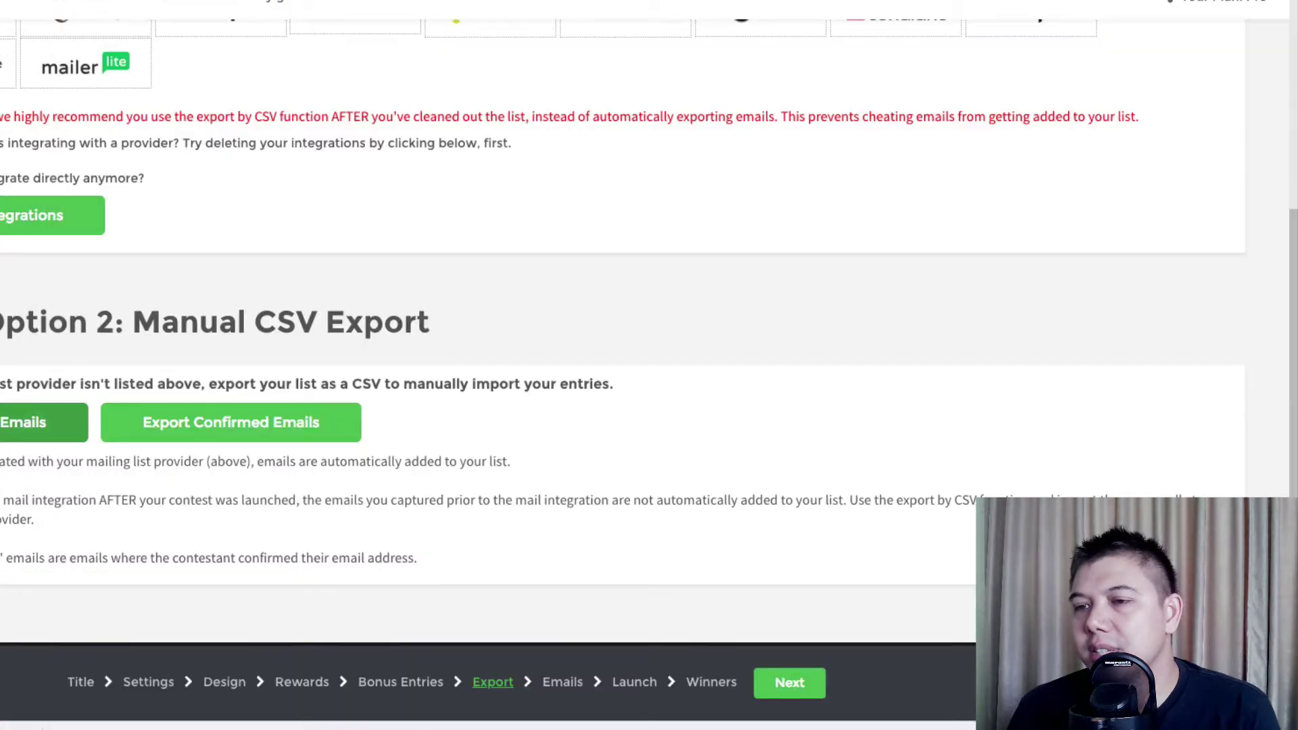
pyautogui.scroll(3, 98, 236)
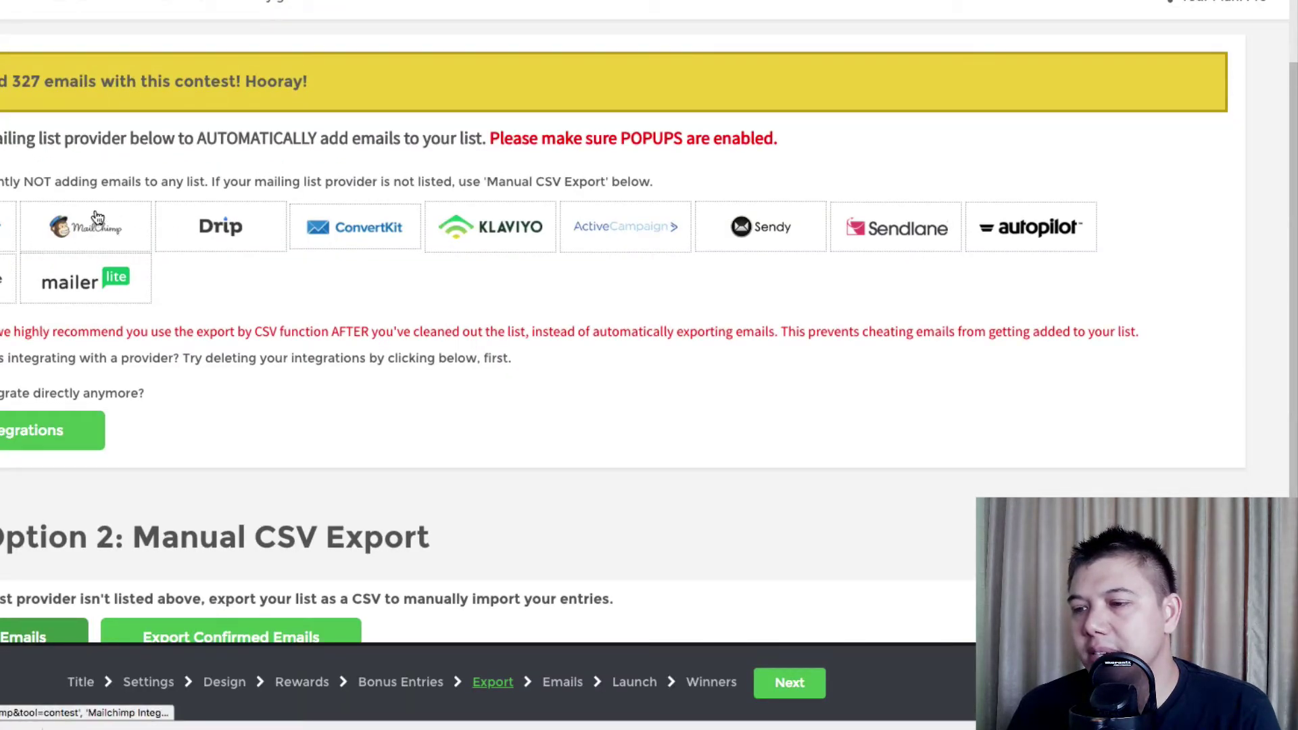
pyautogui.press('super+Tab')
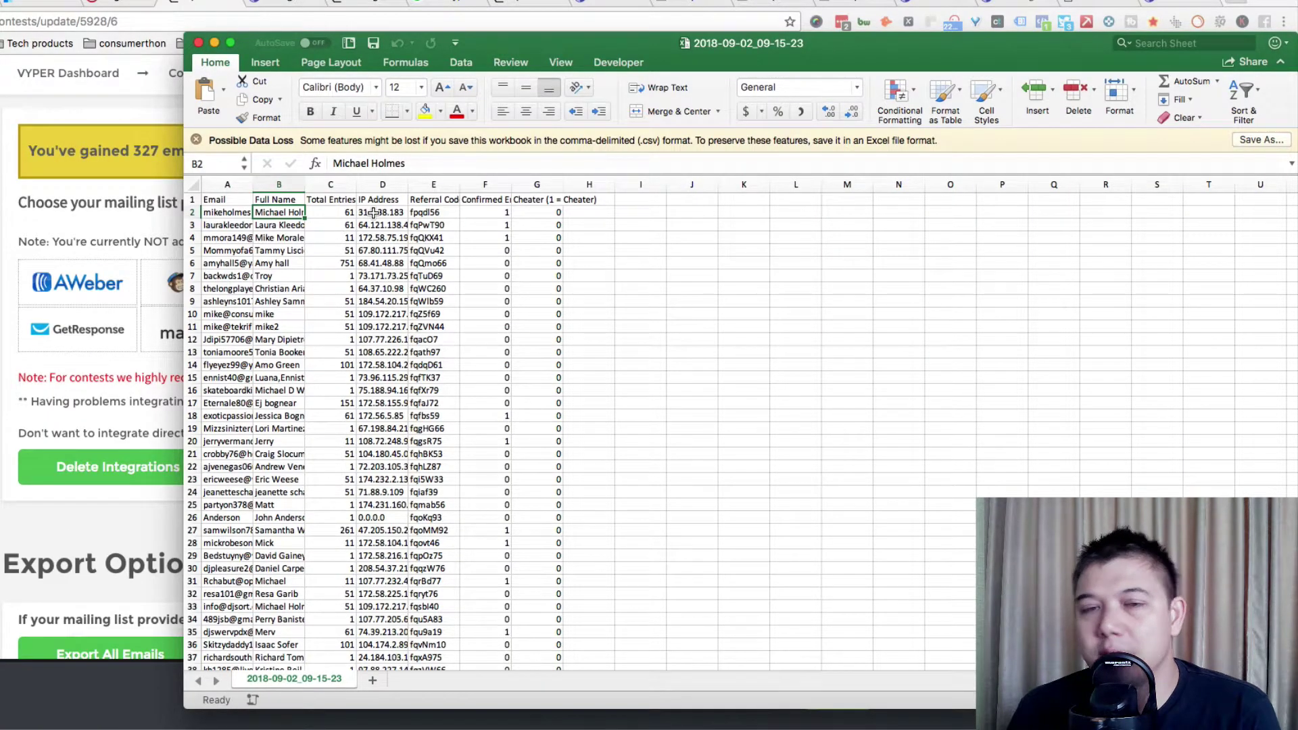
pyautogui.click(374, 213)
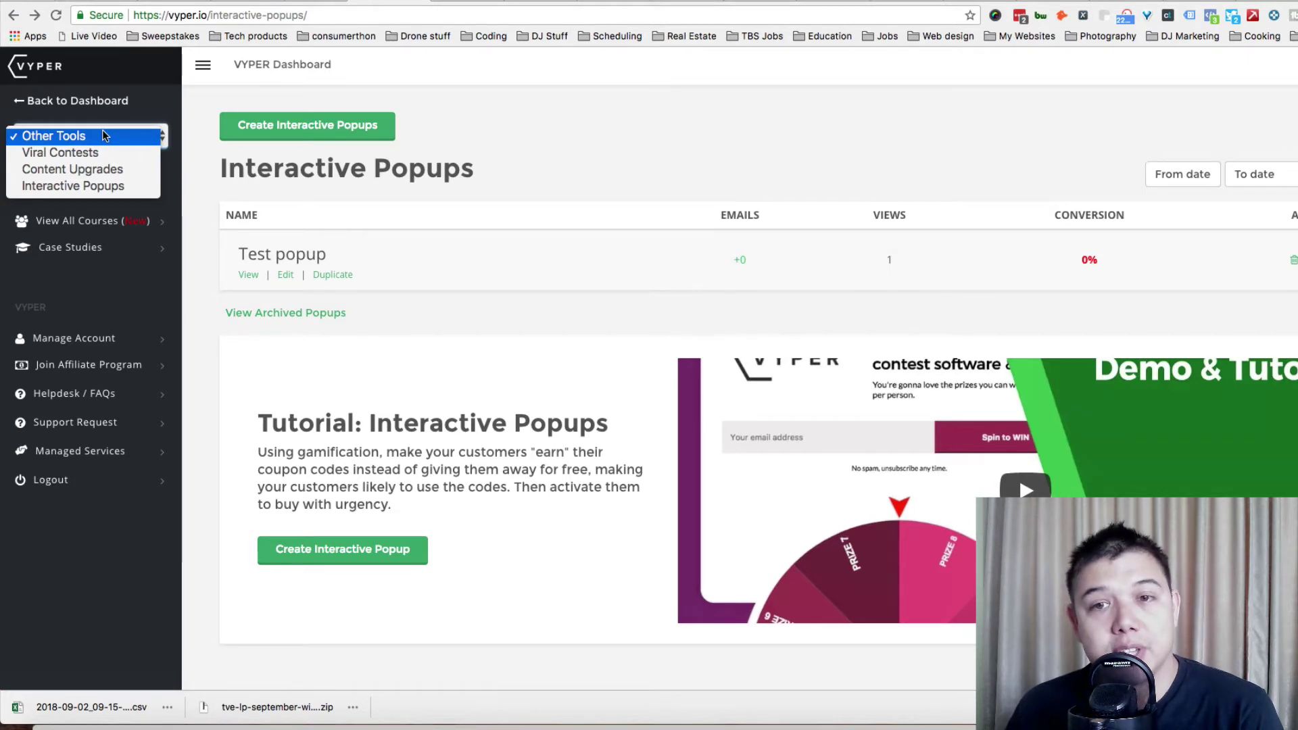
# Step: View the Test popup in Interactive Popups, sign up with a saved email address to spin the wheel, and select the prize code
pyautogui.click(129, 190)
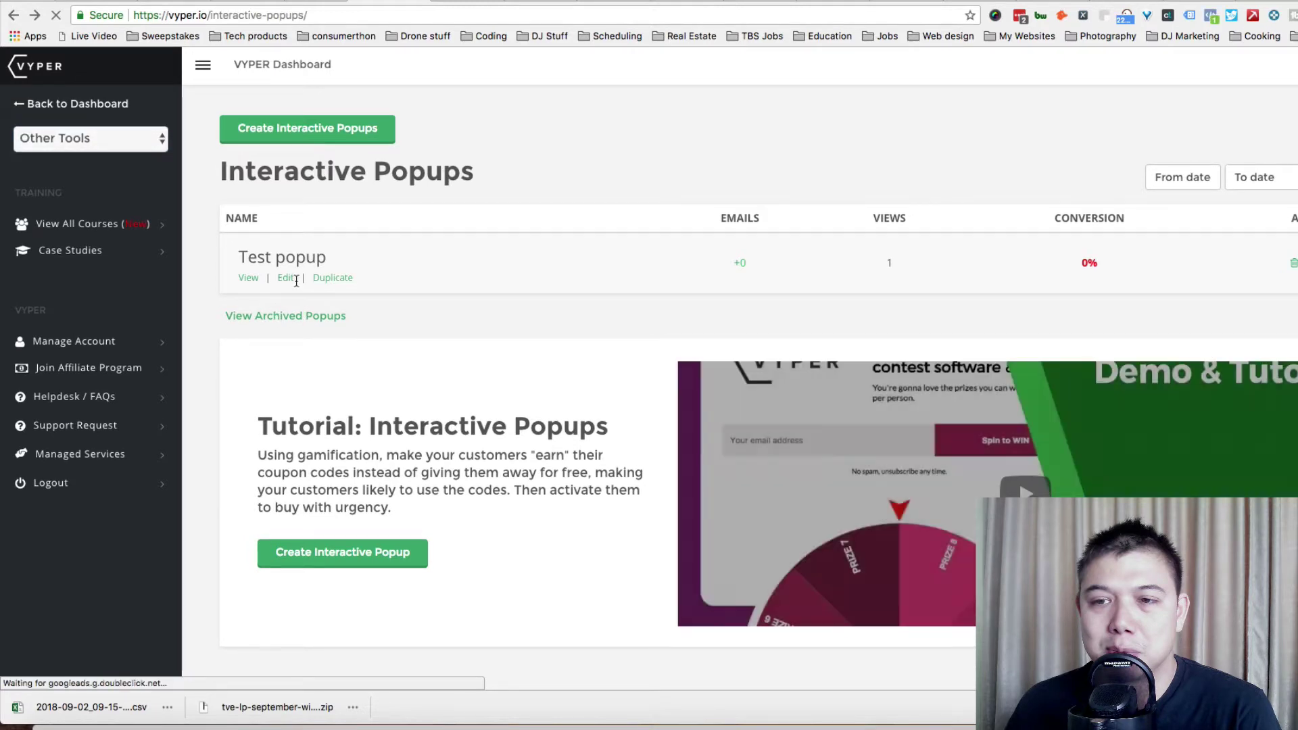
pyautogui.click(250, 280)
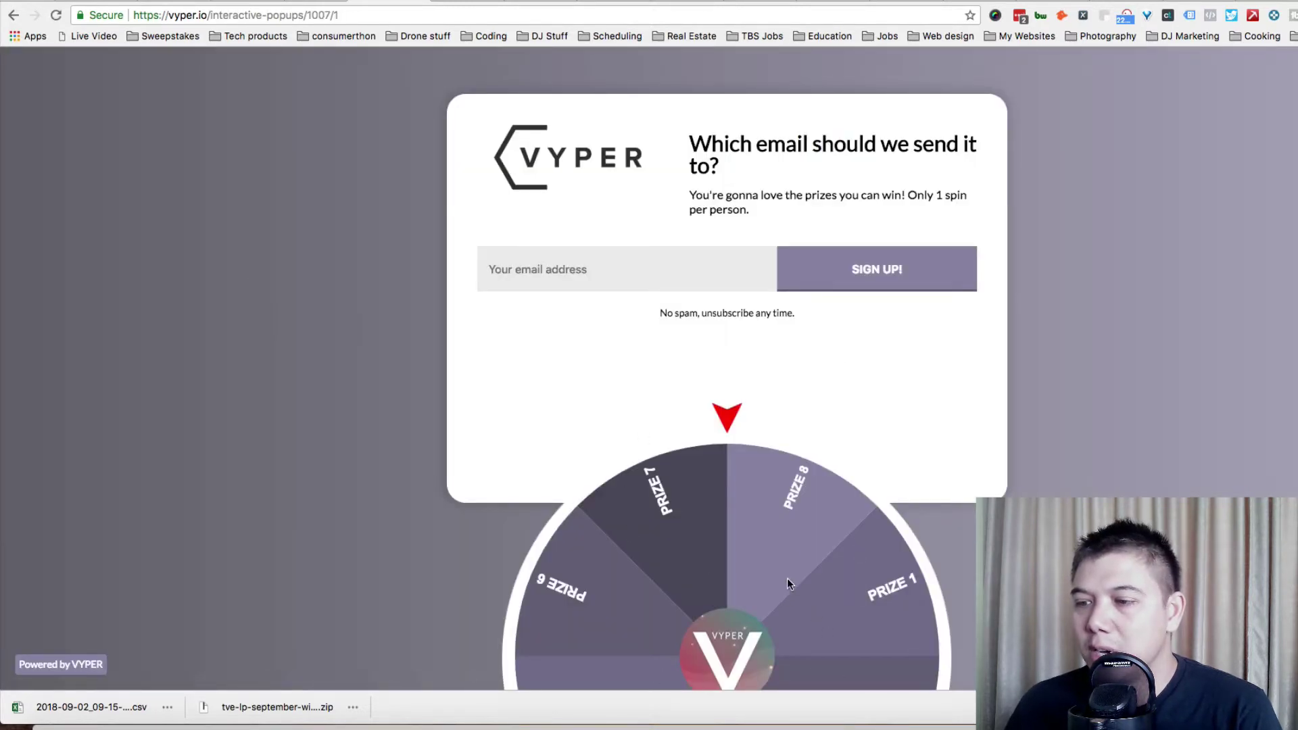
pyautogui.click(592, 264)
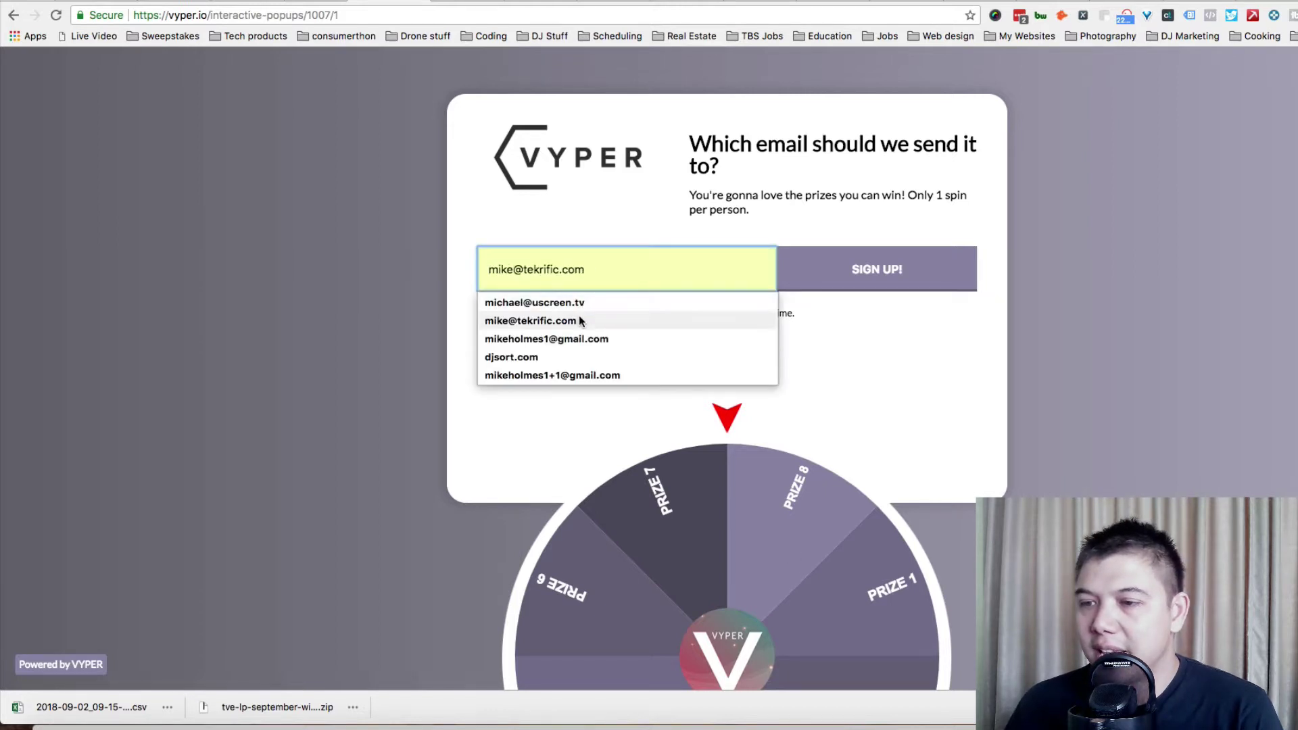
pyautogui.click(580, 320)
pyautogui.click(888, 268)
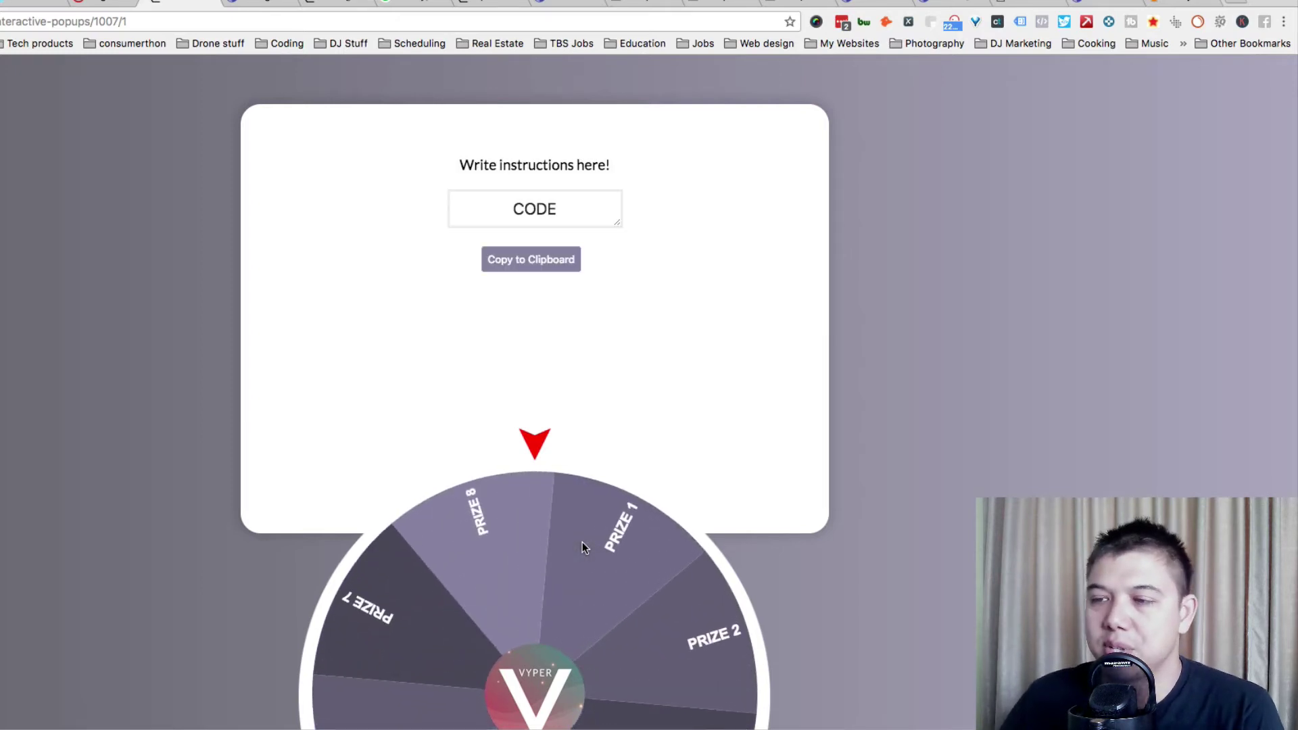
pyautogui.click(572, 216)
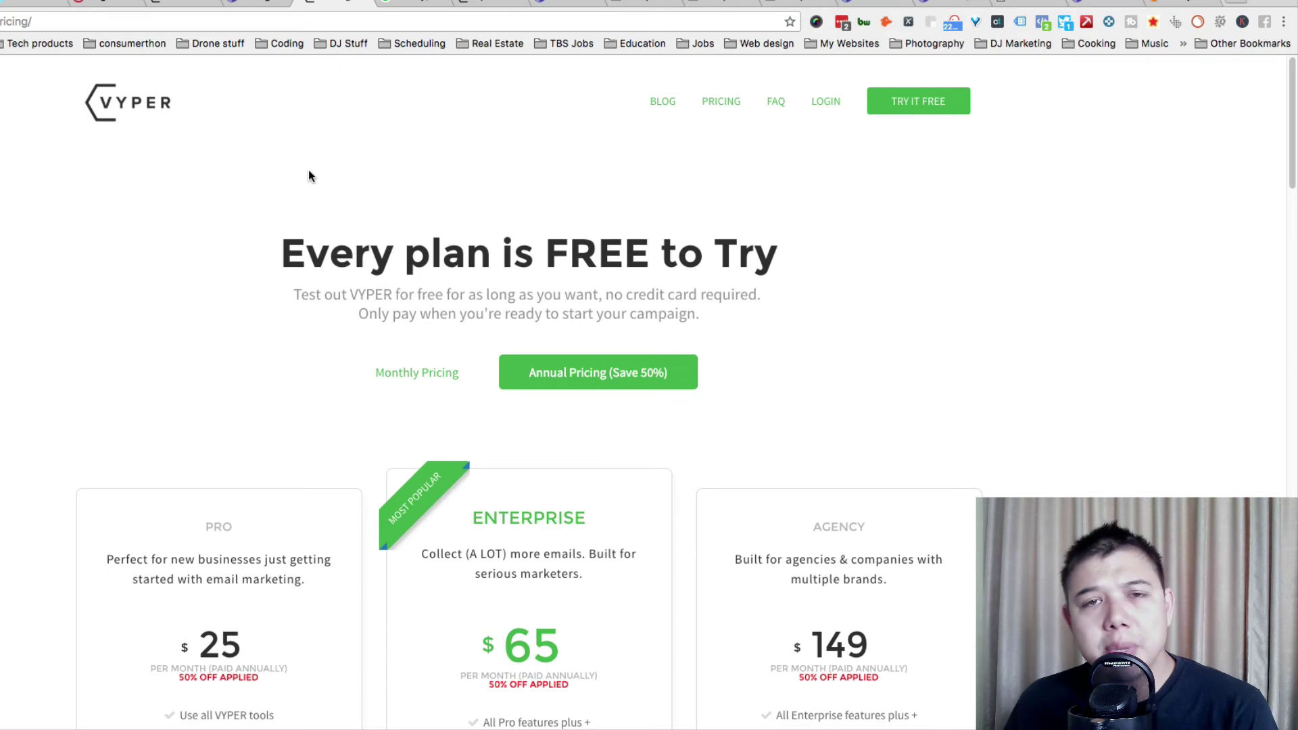
# Step: Review the annual prices and features of the Pro, Enterprise and Agency plans
pyautogui.scroll(-3, 311, 177)
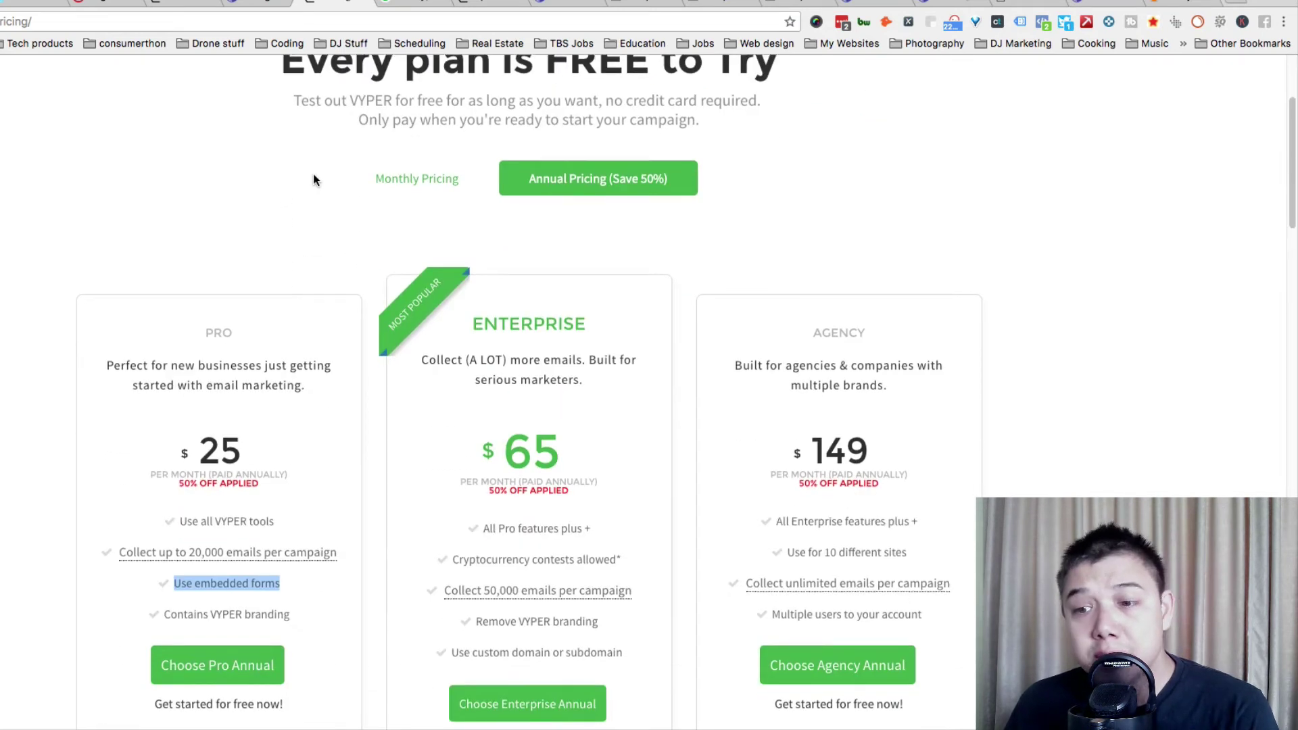
pyautogui.scroll(-1, 314, 175)
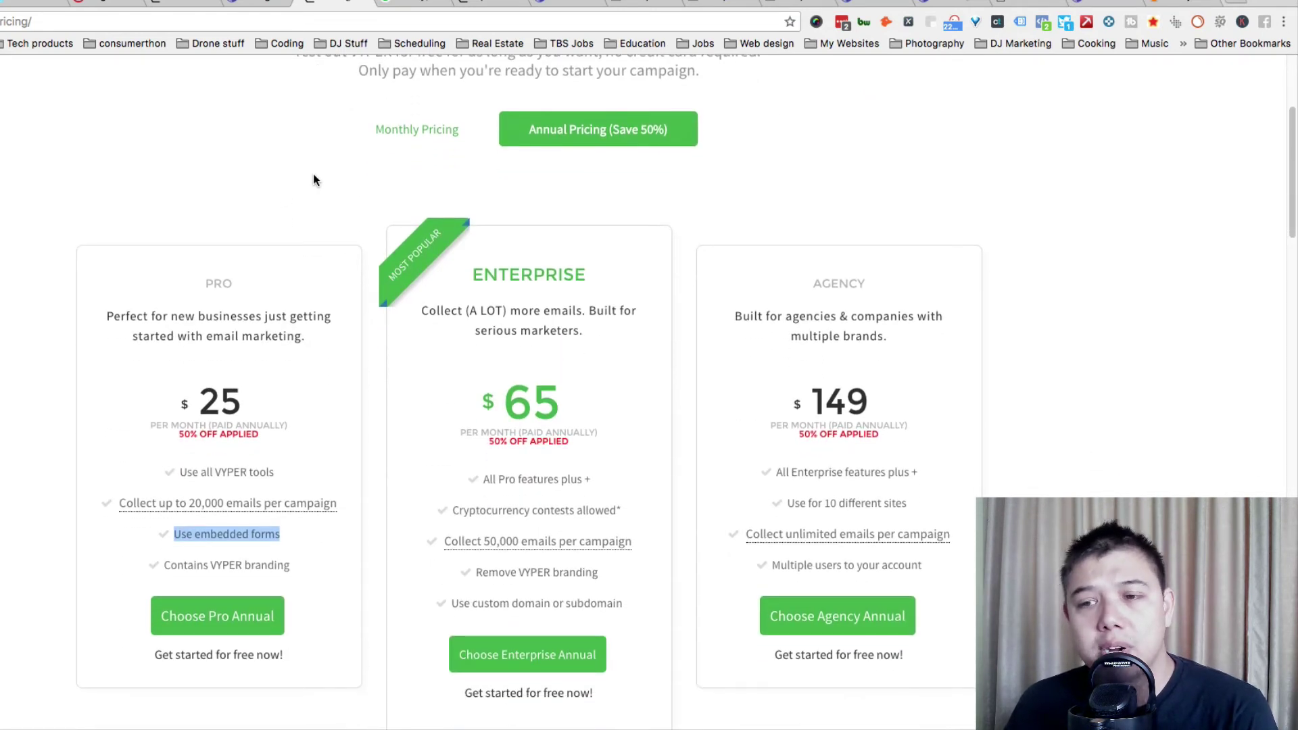
pyautogui.scroll(1, 329, 178)
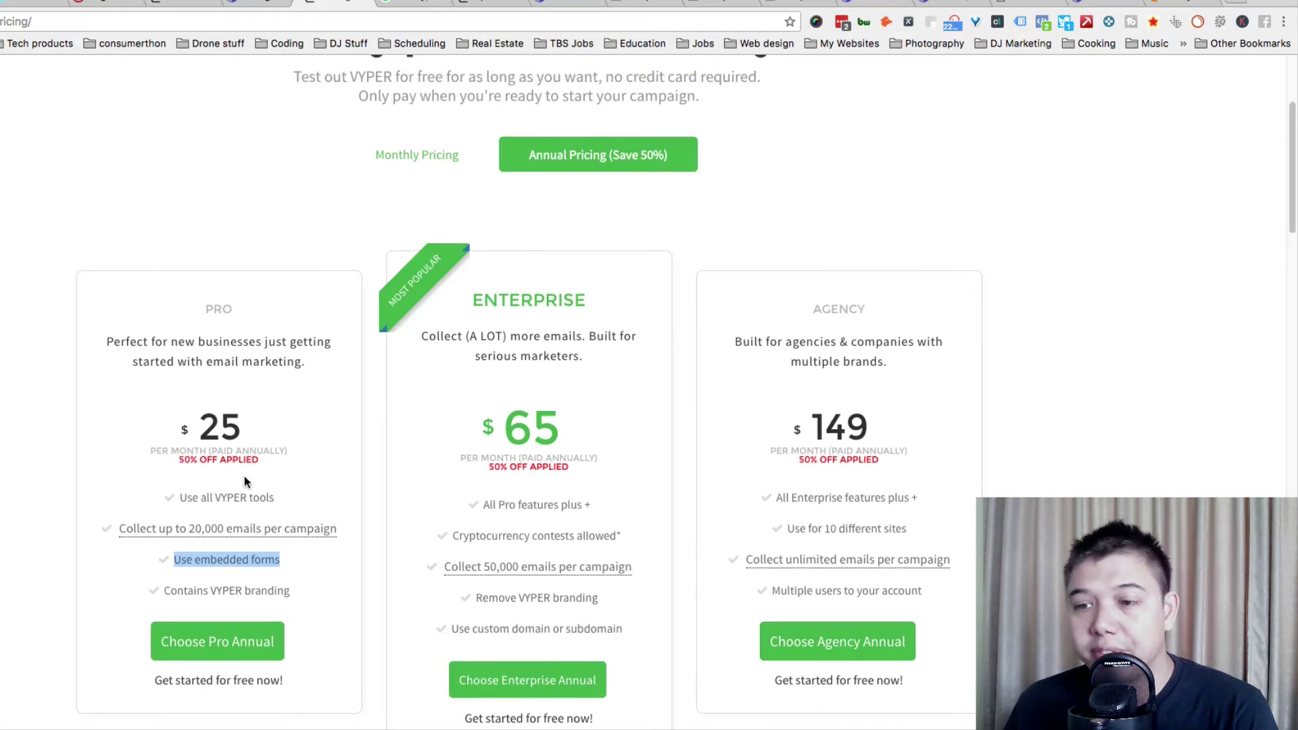